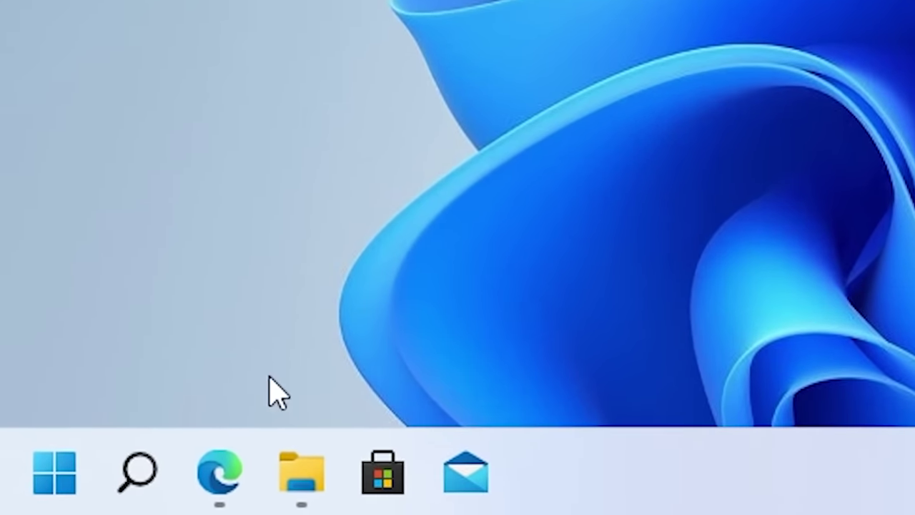
# Step: Look over the dremin/RetroBar repository page on GitHub, including its file list, readme preview and releases
pyautogui.click(84, 498)
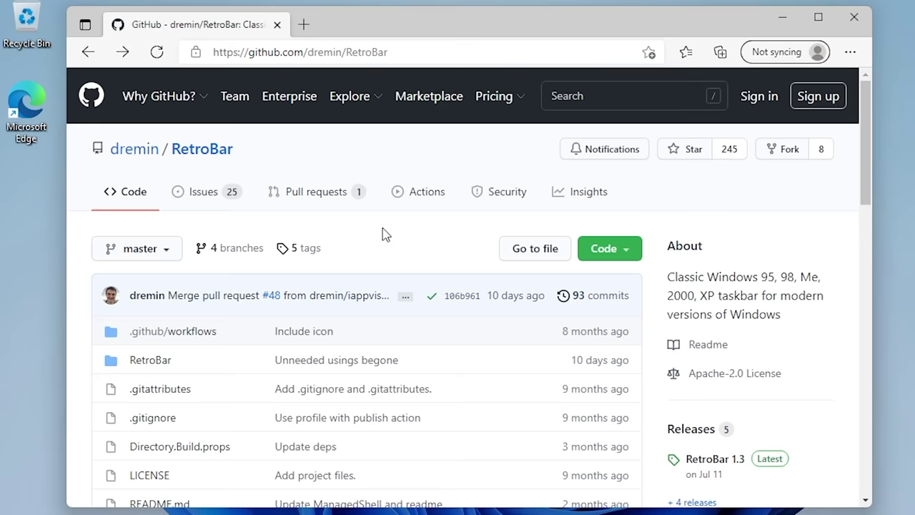
pyautogui.scroll(-5, 382, 234)
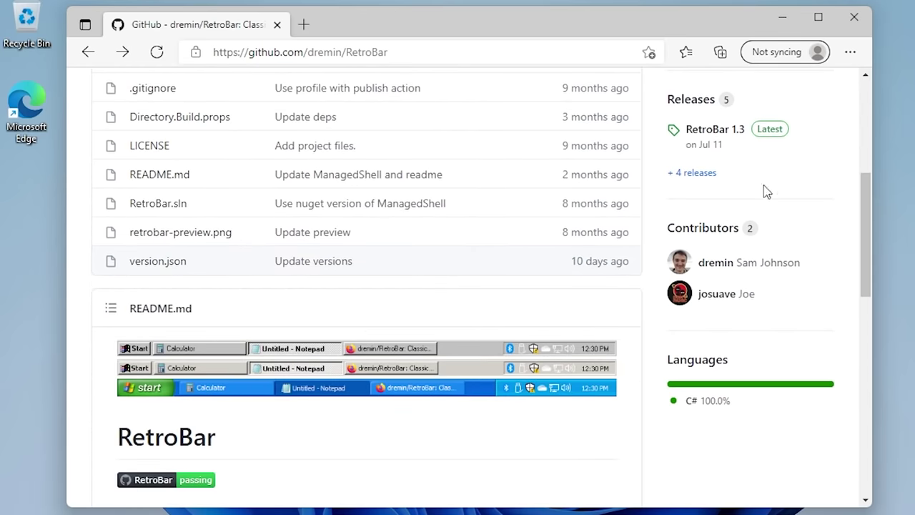
pyautogui.click(765, 269)
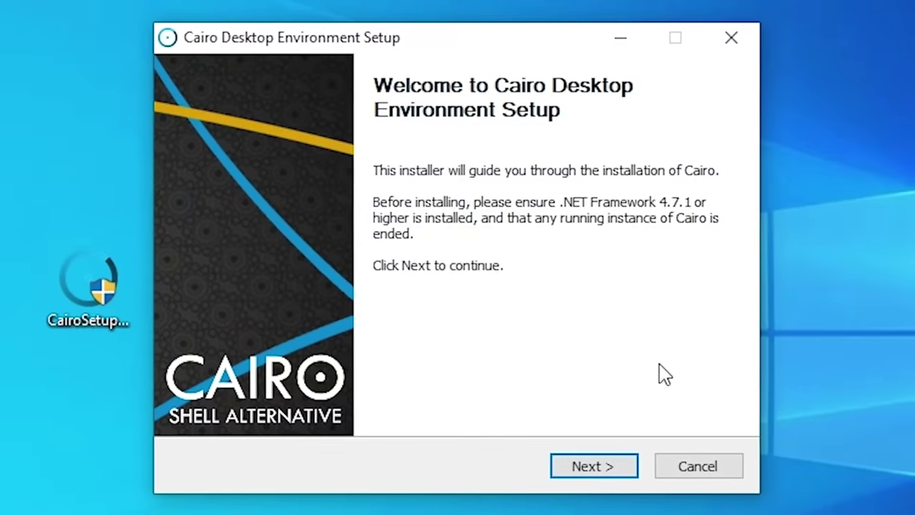
# Step: Proceed past the welcome page of the Cairo Desktop Environment setup and accept its license agreement
pyautogui.click(590, 465)
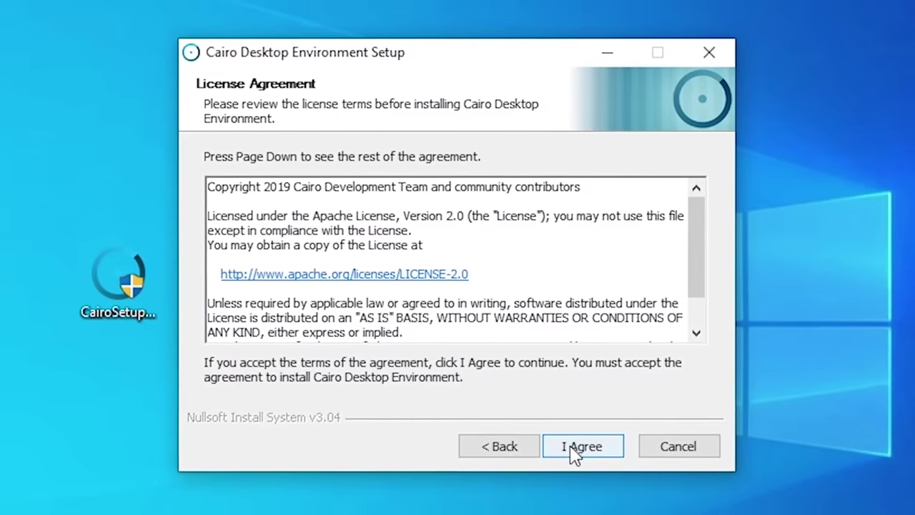
pyautogui.click(588, 460)
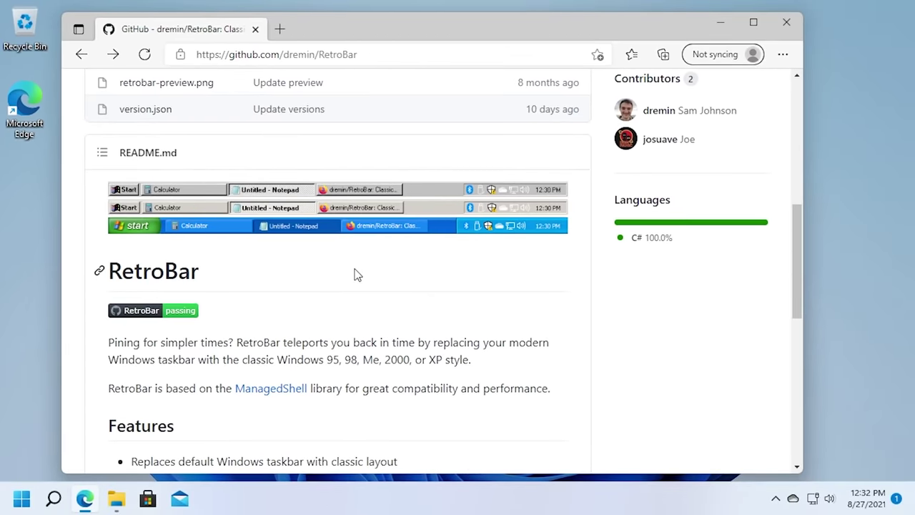
# Step: Open the latest RetroBar 1.3 release on GitHub and locate RetroBar.zip among its assets
pyautogui.scroll(4, 517, 315)
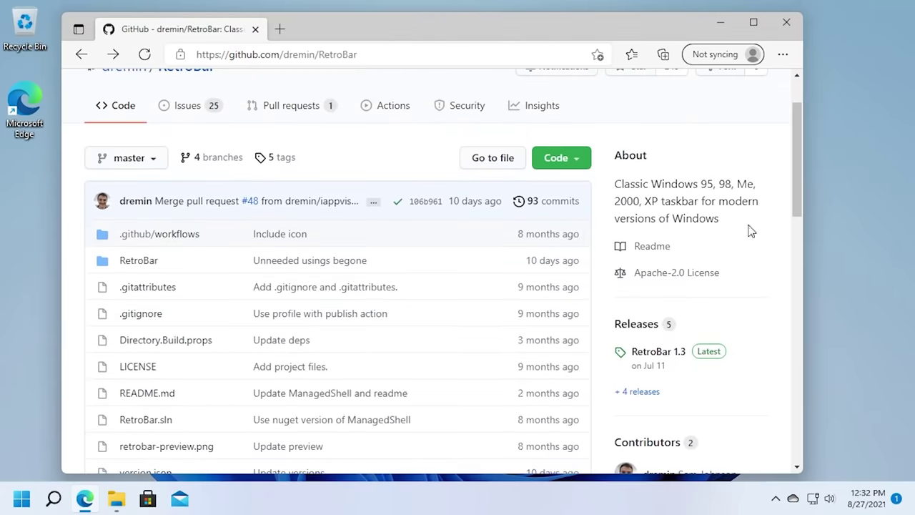
pyautogui.click(652, 293)
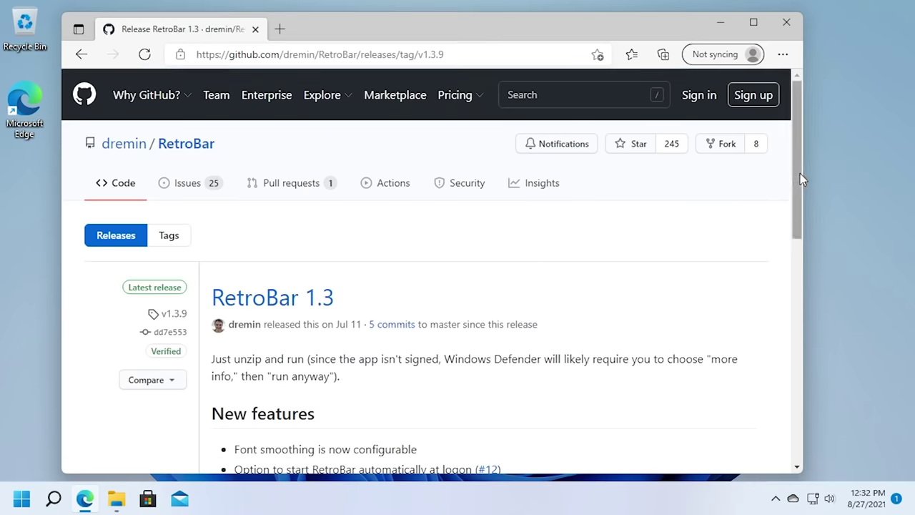
pyautogui.moveTo(800, 173); pyautogui.dragTo(799, 385)
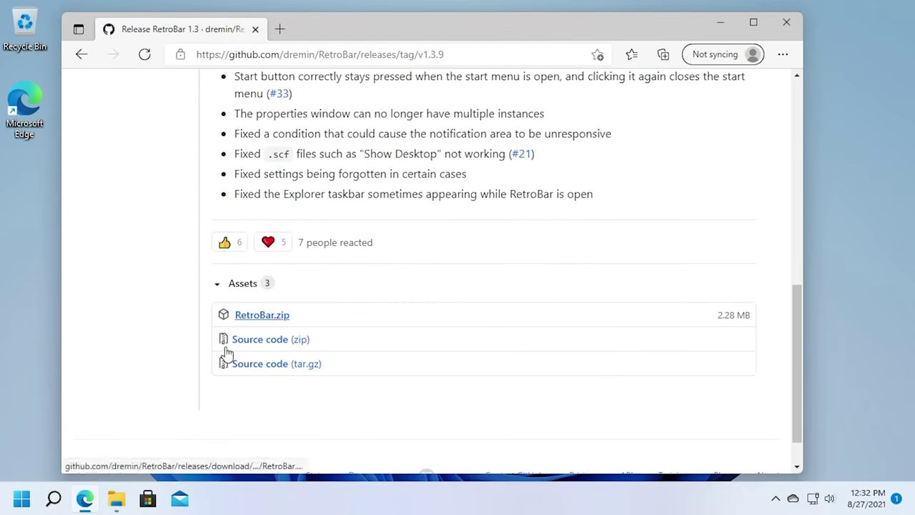
# Step: Extract the RetroBar application from the RetroBar zip in Downloads onto the desktop, and minimize File Explorer
pyautogui.click(116, 498)
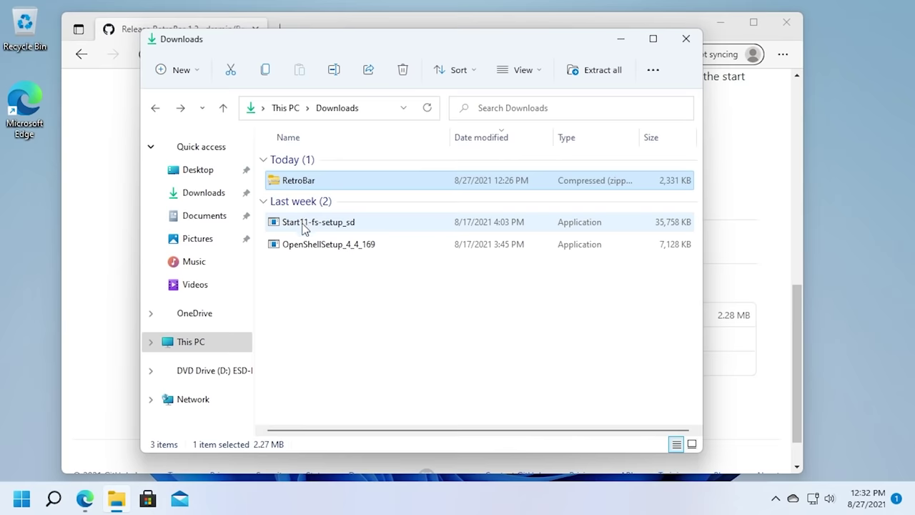
pyautogui.doubleClick(293, 183)
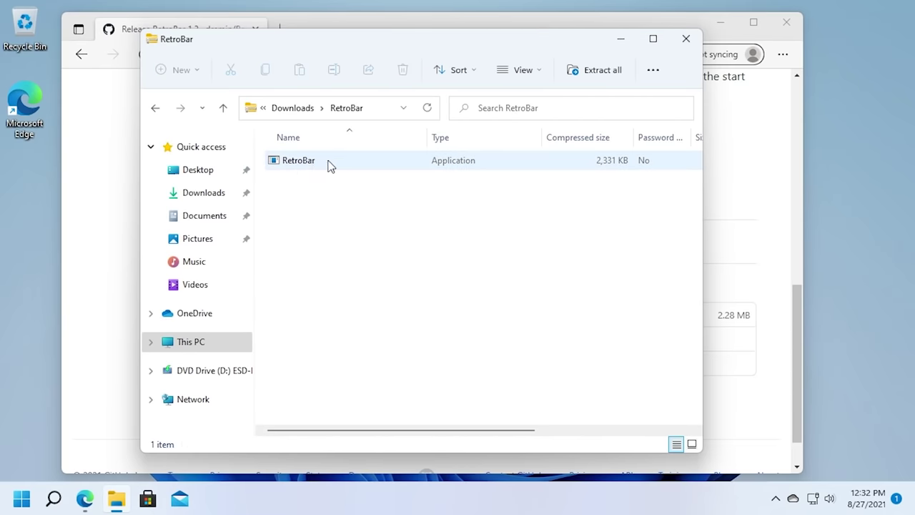
pyautogui.moveTo(313, 161); pyautogui.dragTo(24, 201)
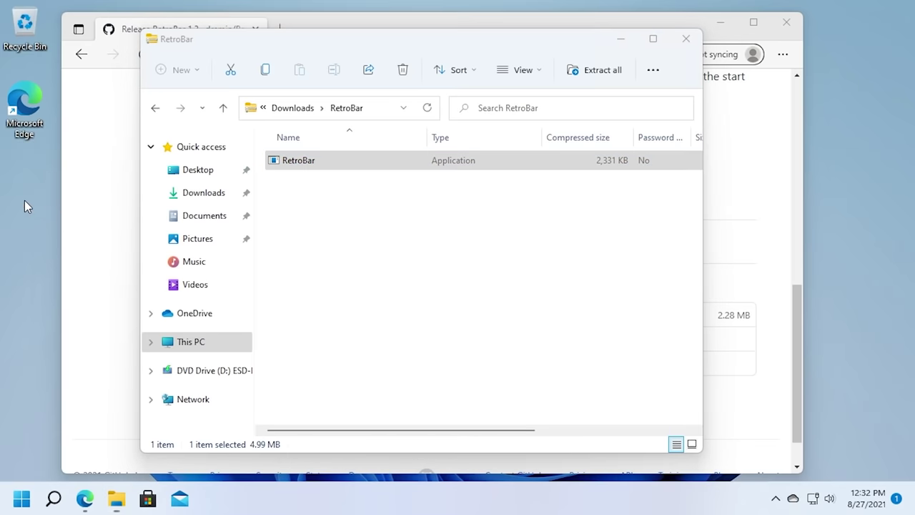
pyautogui.click(621, 38)
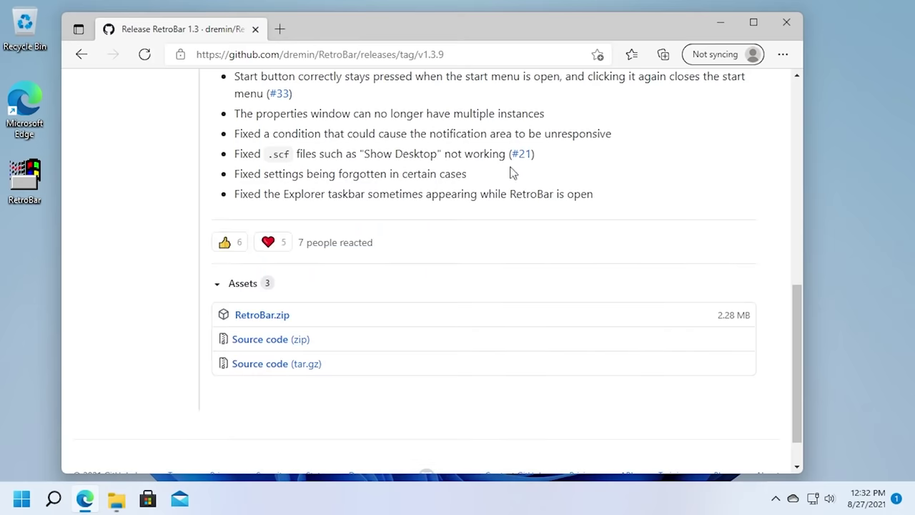
# Step: Launch the RetroBar application from the desktop
pyautogui.click(27, 190)
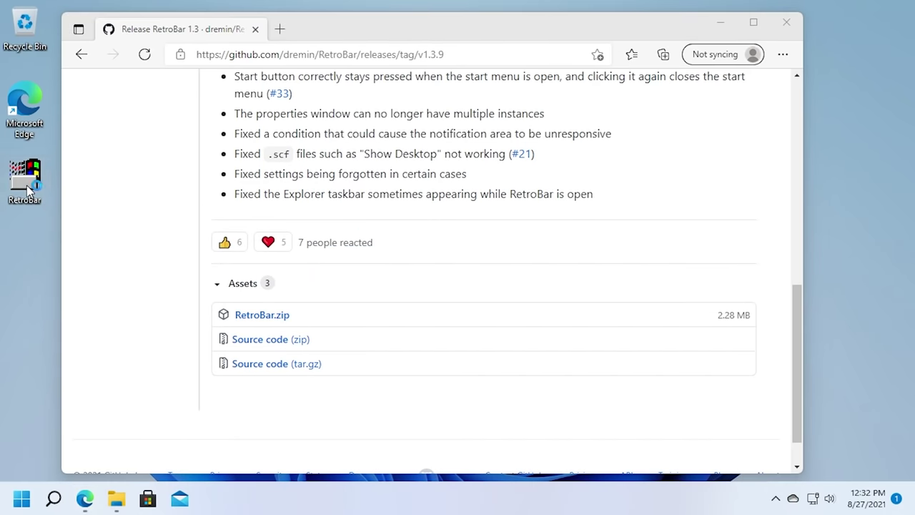
pyautogui.doubleClick(27, 190)
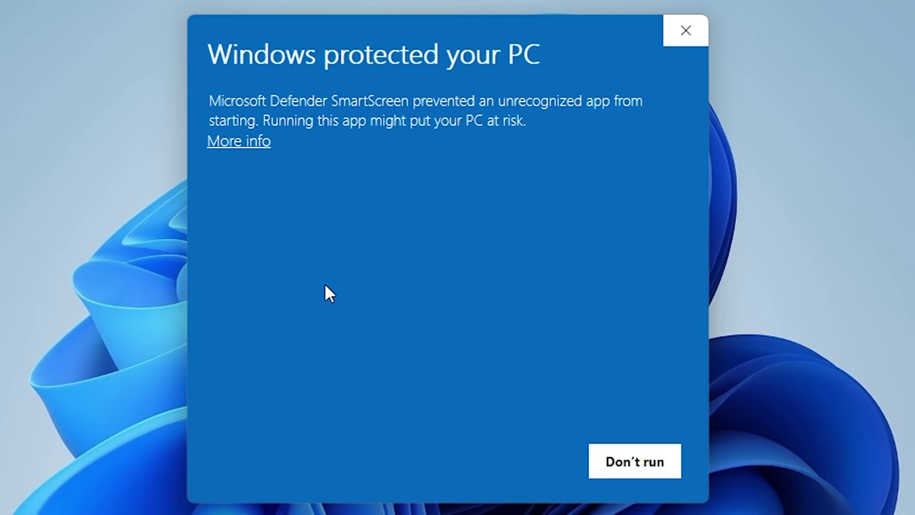
# Step: Examine the wording of the SmartScreen warning and look over RetroBar's source files on its GitHub page
pyautogui.moveTo(526, 120); pyautogui.dragTo(271, 120)
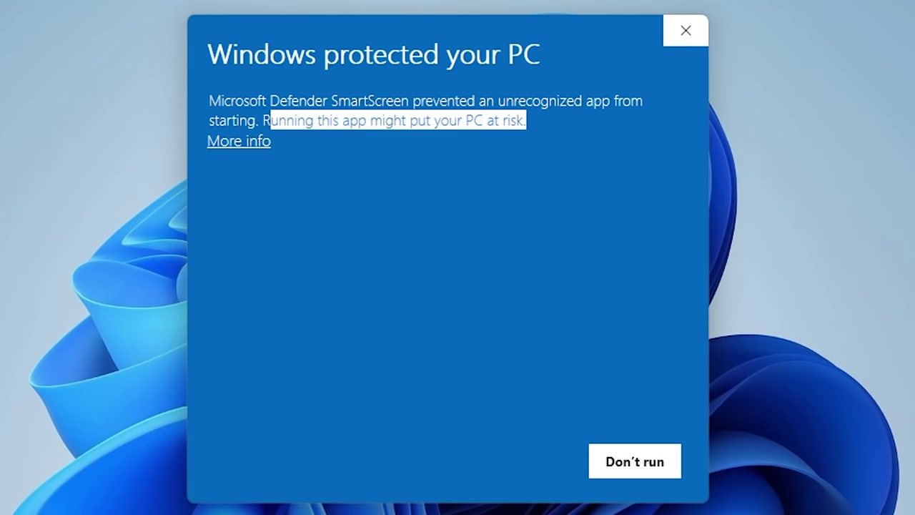
pyautogui.click(659, 216)
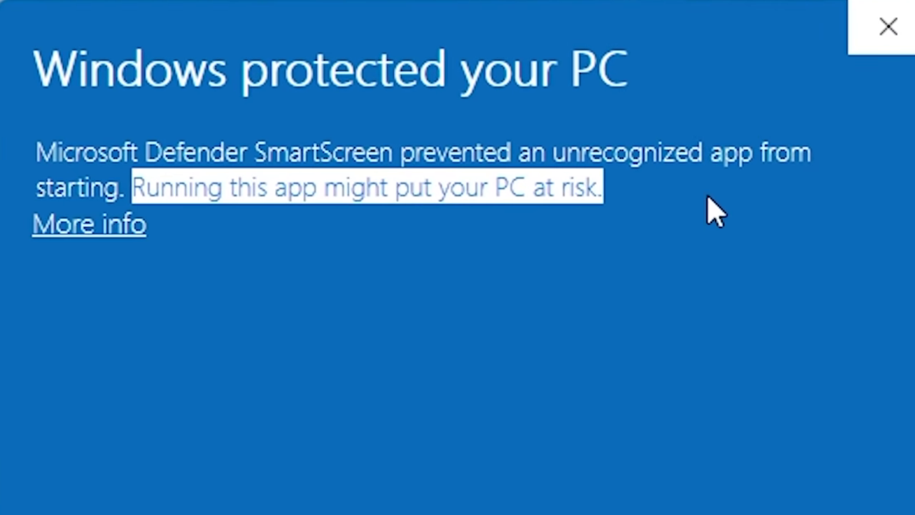
pyautogui.click(623, 209)
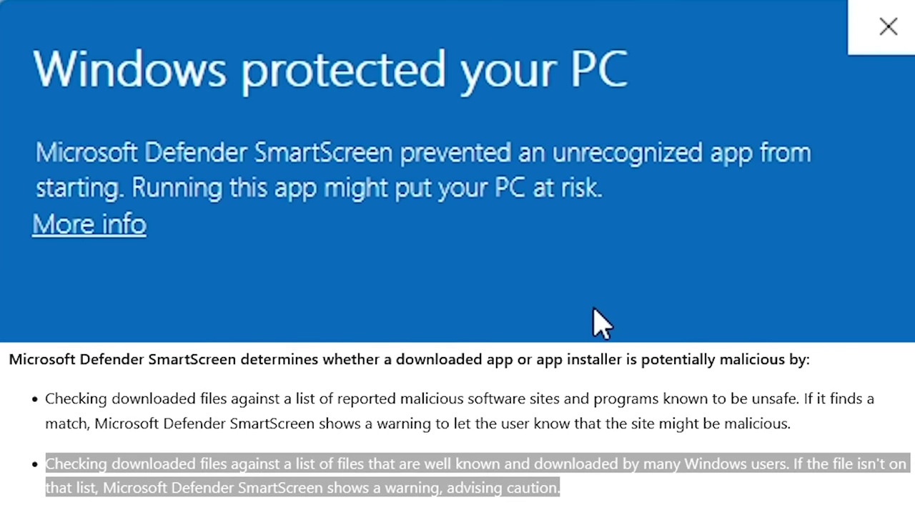
pyautogui.moveTo(544, 152); pyautogui.dragTo(796, 152)
pyautogui.click(717, 246)
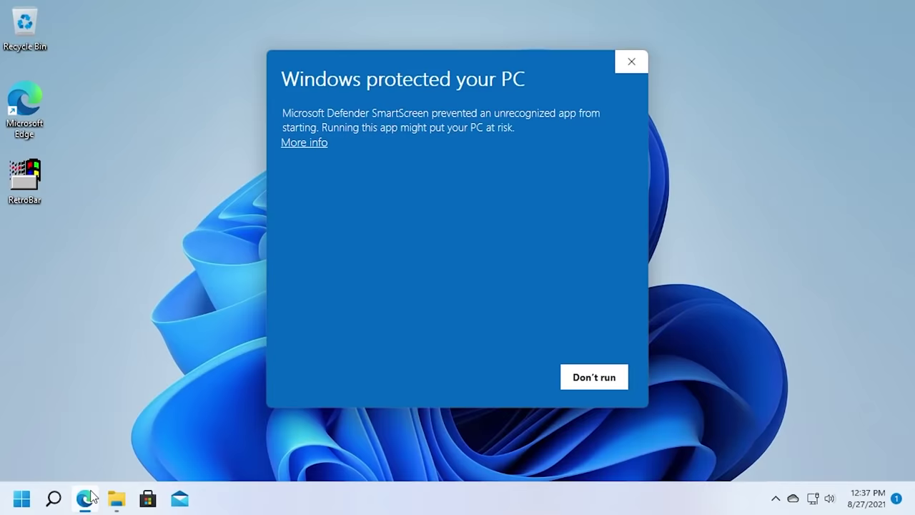
pyautogui.click(86, 498)
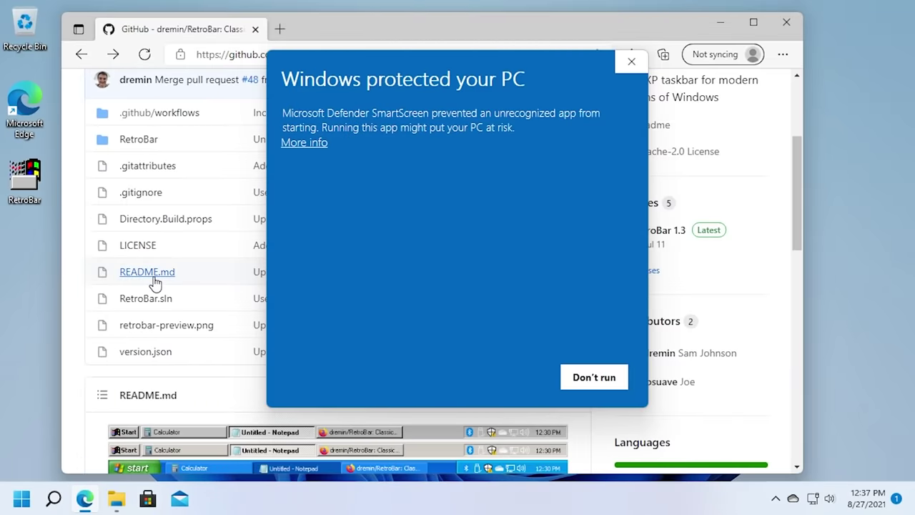
pyautogui.scroll(1, 157, 286)
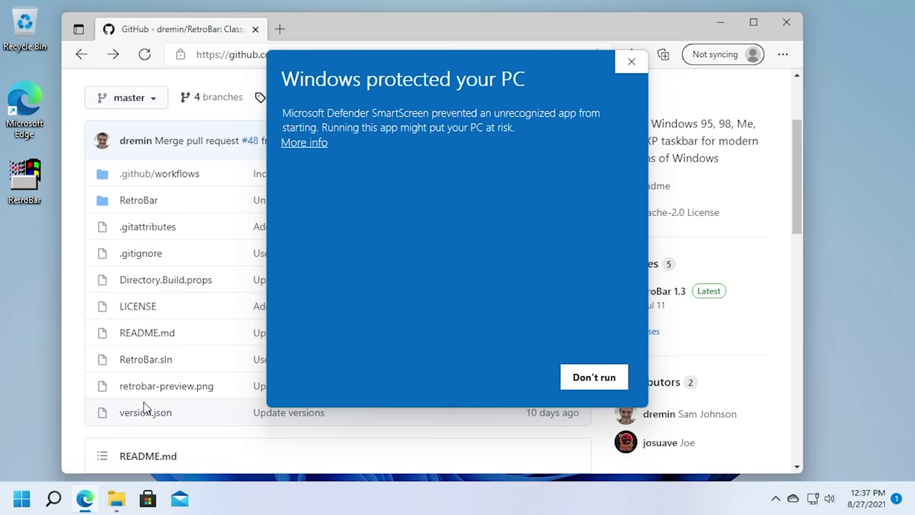
pyautogui.click(720, 22)
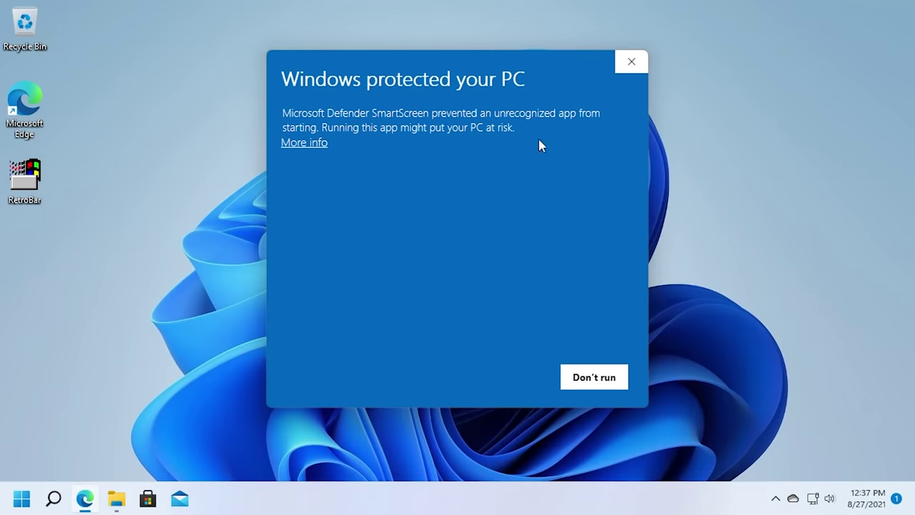
# Step: Show the SmartScreen warning's details and allow RetroBar.exe to run anyway
pyautogui.click(308, 143)
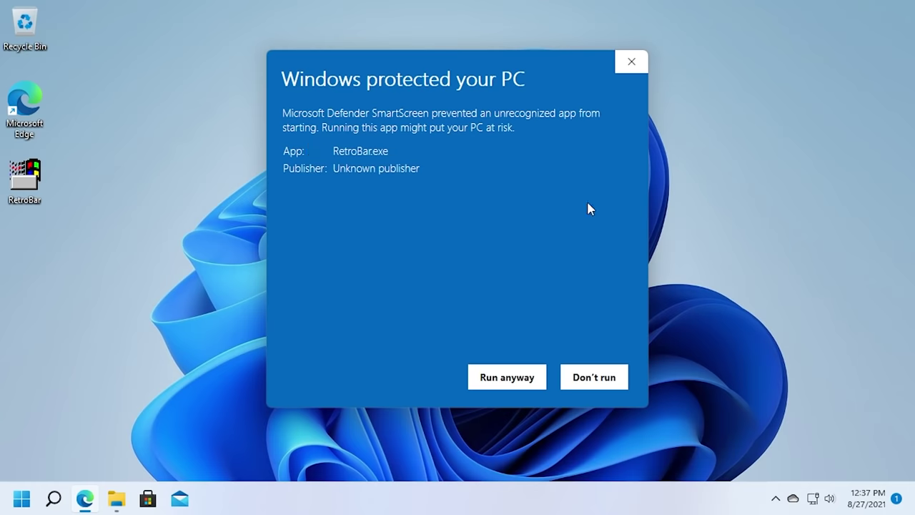
pyautogui.click(500, 378)
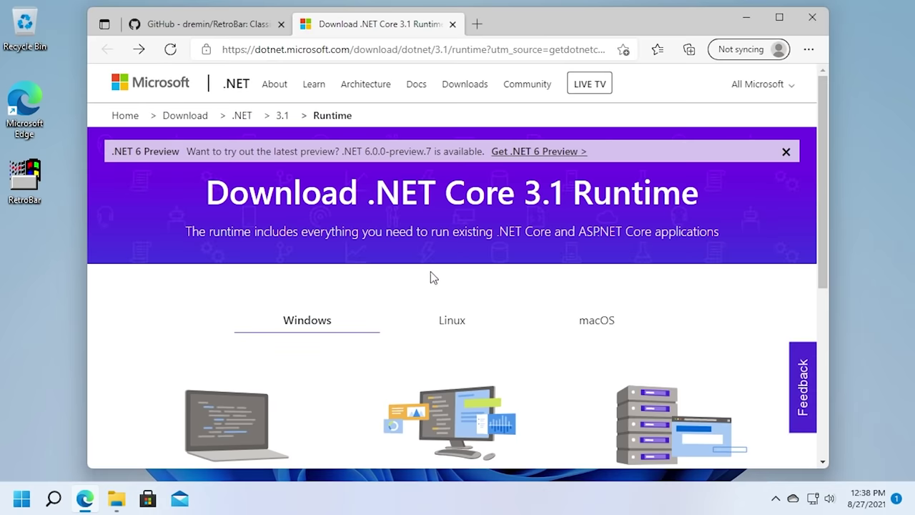
# Step: Download the x64 .NET Core 3.1 Desktop Runtime for running desktop apps on Windows
pyautogui.scroll(-4, 337, 182)
pyautogui.scroll(2, 336, 182)
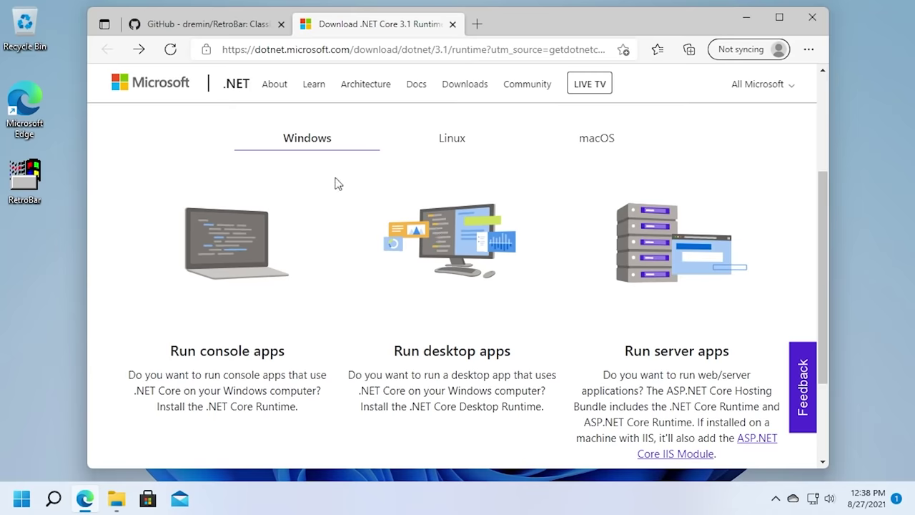
pyautogui.scroll(-2, 276, 143)
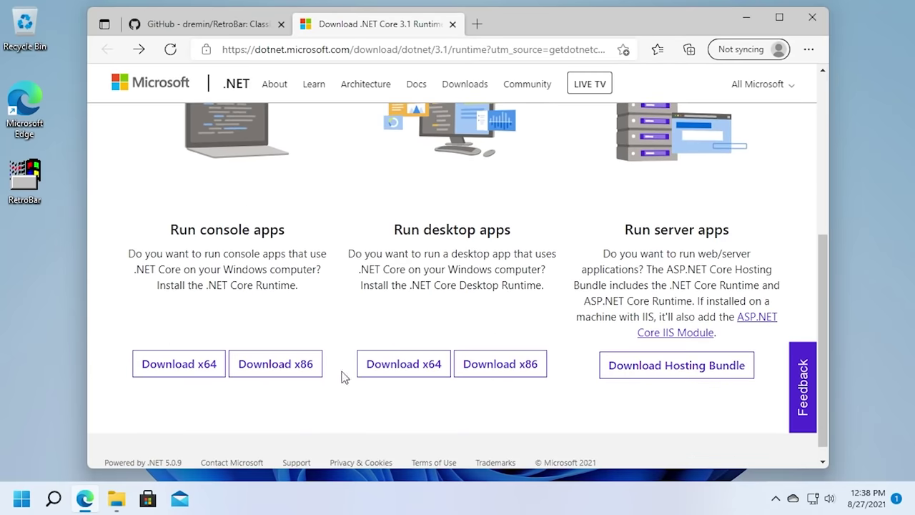
pyautogui.click(392, 377)
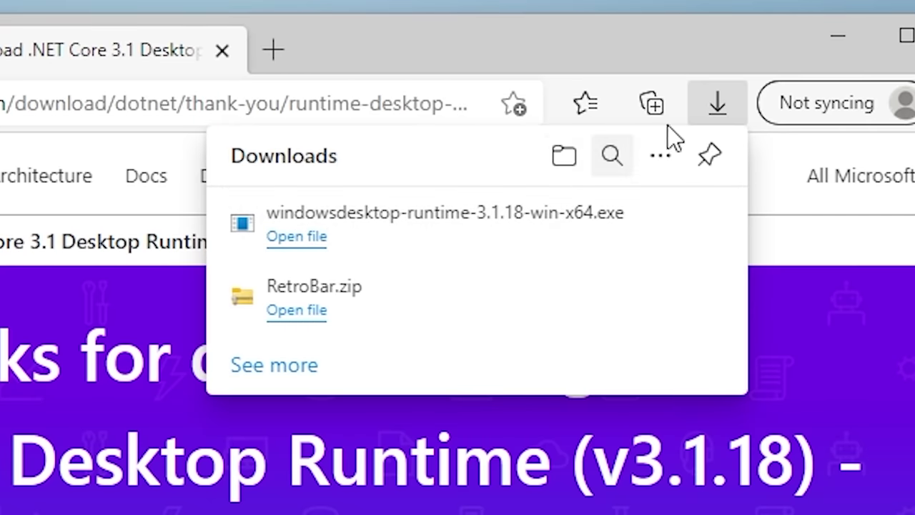
# Step: Install Microsoft Windows Desktop Runtime 3.1.18 (x64), allowing it to make changes to the device, and close the installer
pyautogui.click(849, 33)
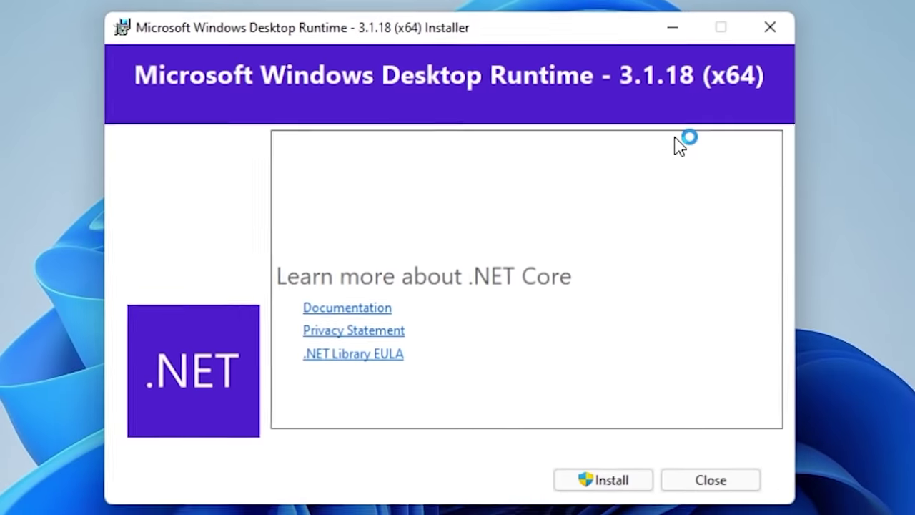
pyautogui.click(604, 482)
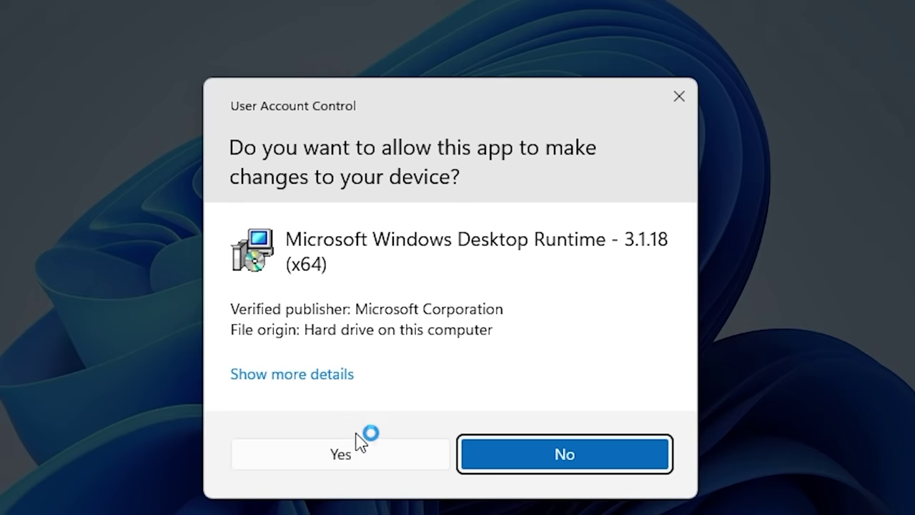
pyautogui.click(355, 447)
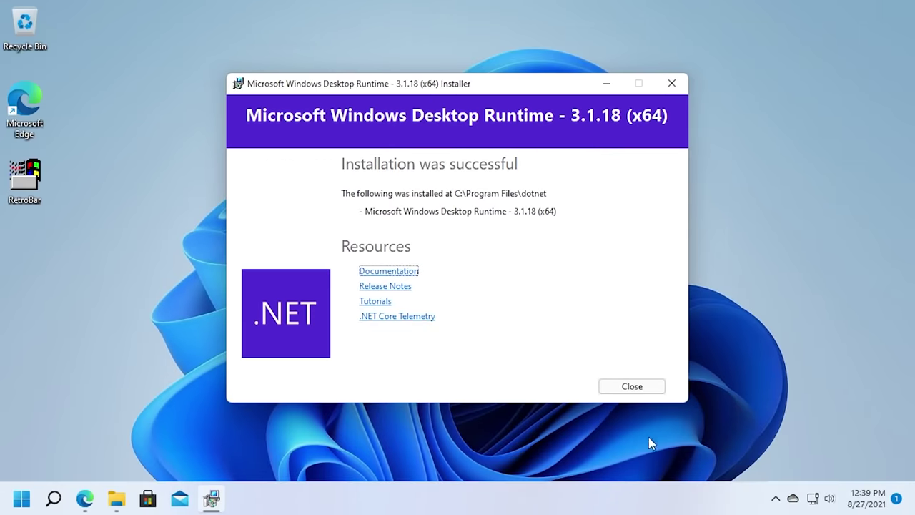
pyautogui.click(643, 390)
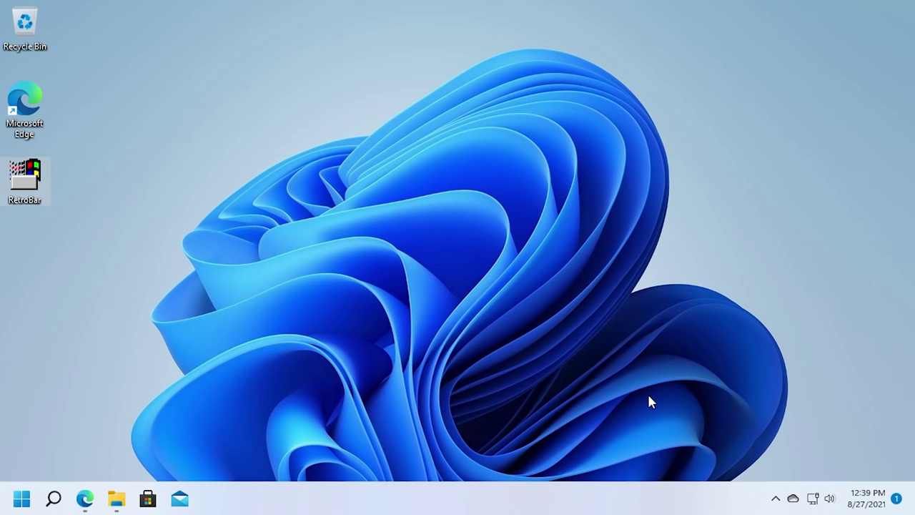
# Step: Launch RetroBar from the desktop and try its classic taskbar by toggling the RetroBar folder and .NET download windows
pyautogui.click(24, 182)
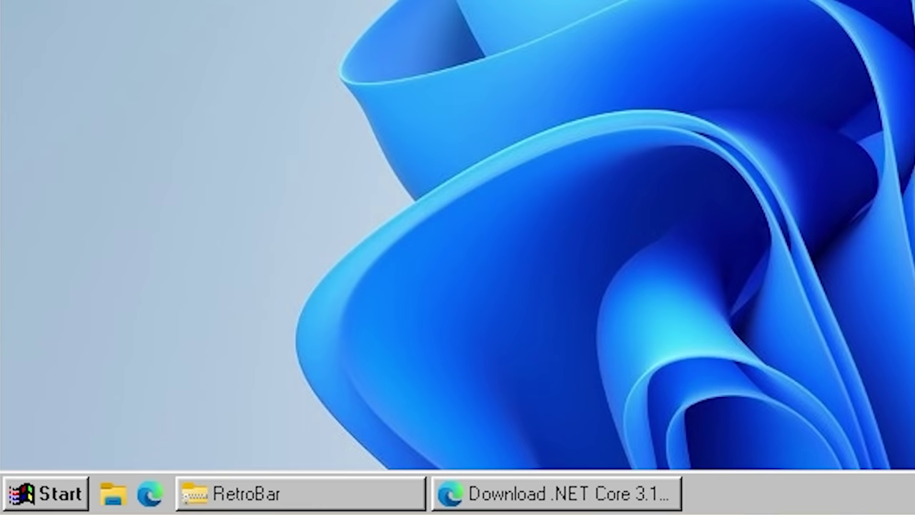
pyautogui.click(309, 499)
pyautogui.click(307, 500)
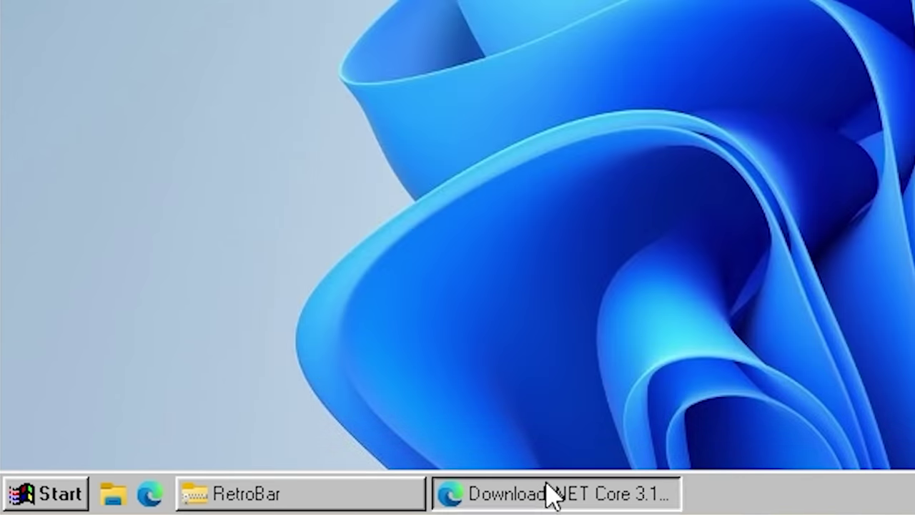
pyautogui.click(551, 493)
pyautogui.click(562, 498)
pyautogui.click(343, 507)
pyautogui.click(332, 506)
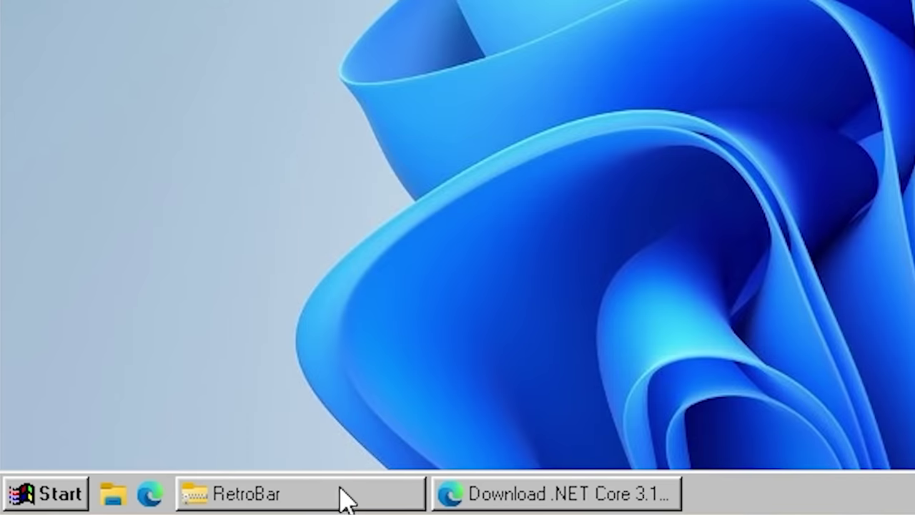
pyautogui.click(343, 499)
pyautogui.click(343, 499)
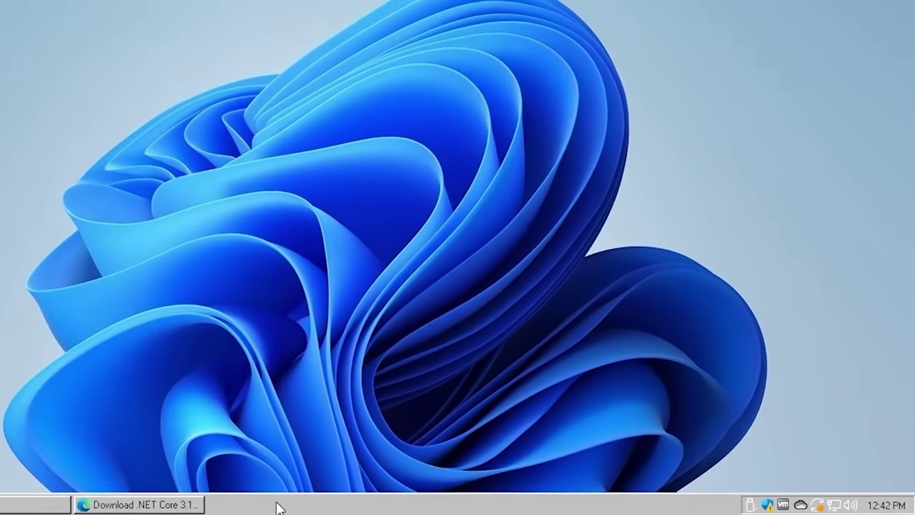
# Step: Open the RetroBar properties, try the Watercolor theme and switch the taskbar theme to Windows XP Blue
pyautogui.rightClick(240, 500)
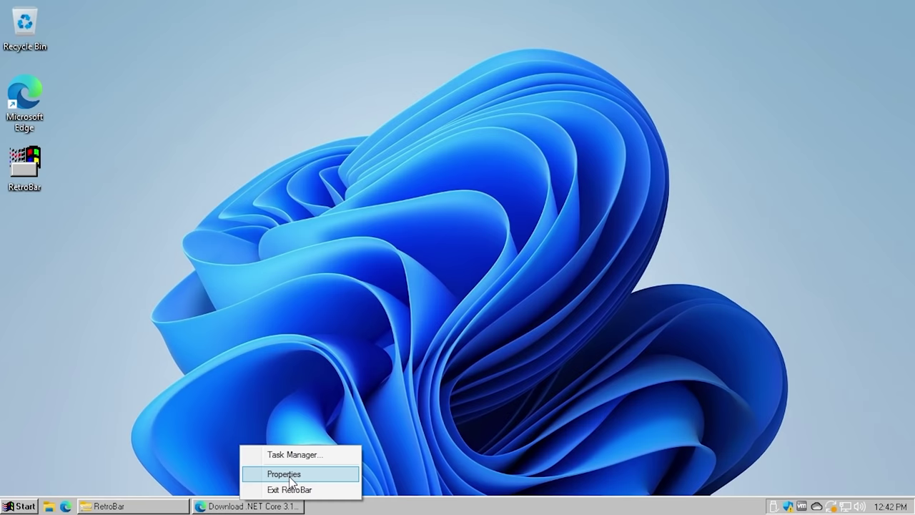
pyautogui.click(290, 475)
pyautogui.moveTo(123, 183); pyautogui.dragTo(383, 125)
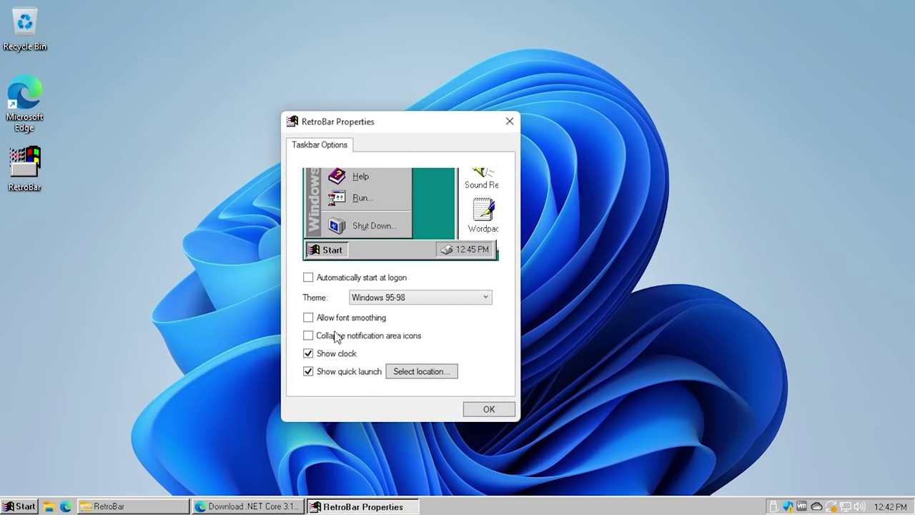
pyautogui.click(401, 298)
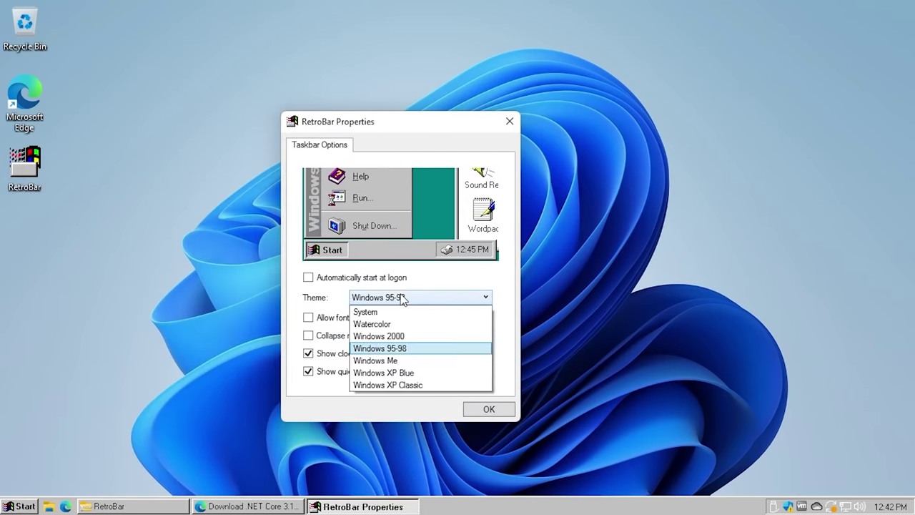
pyautogui.click(379, 325)
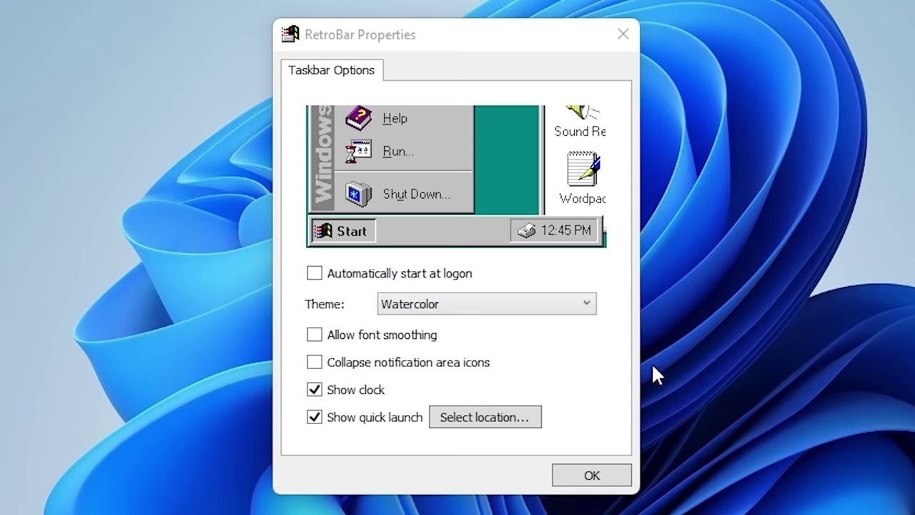
pyautogui.click(535, 306)
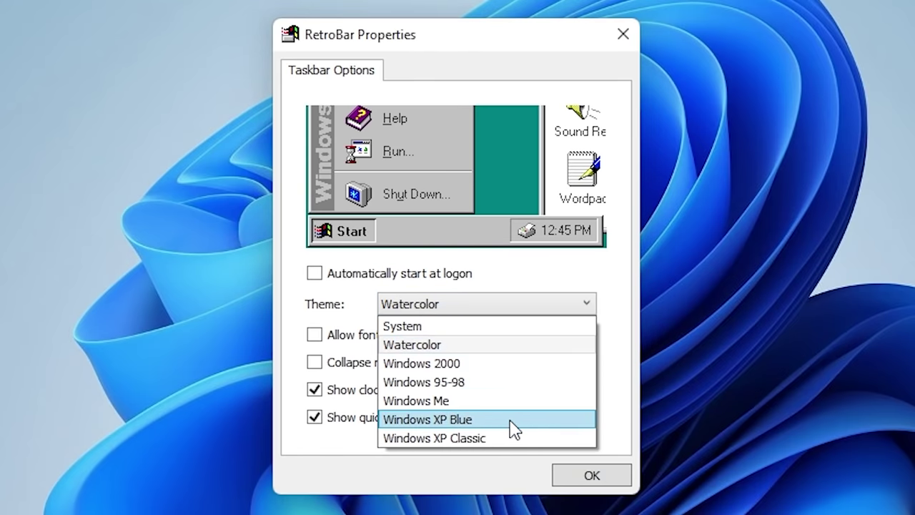
pyautogui.click(514, 421)
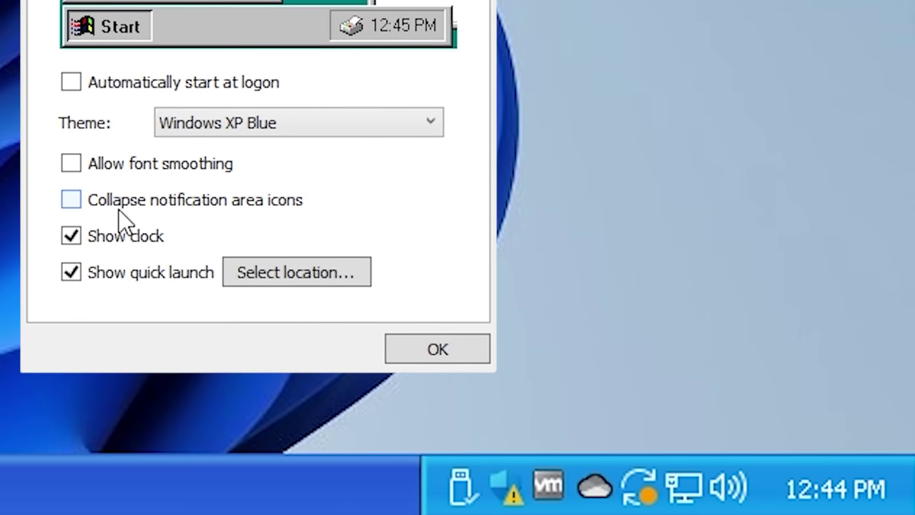
# Step: Enable collapsing of notification area icons and try expanding and collapsing the hidden tray icons
pyautogui.click(122, 210)
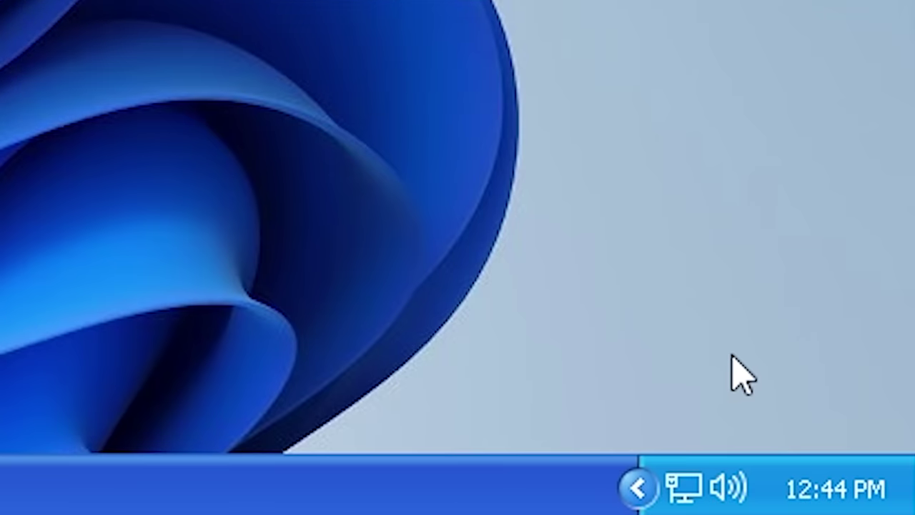
pyautogui.click(640, 488)
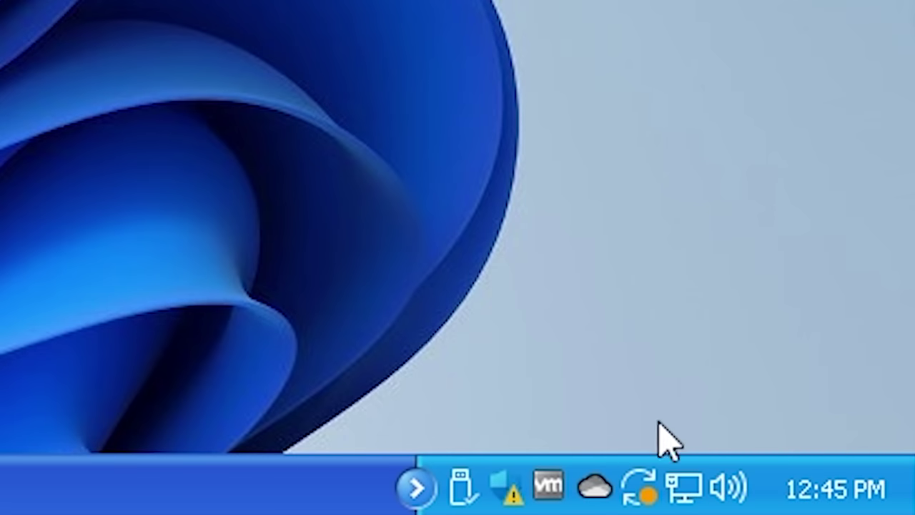
pyautogui.click(415, 488)
pyautogui.click(636, 488)
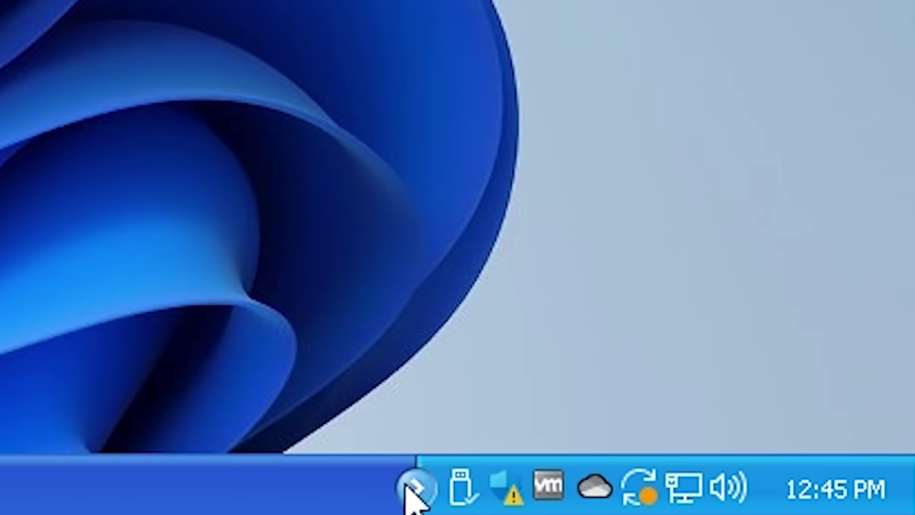
pyautogui.click(413, 488)
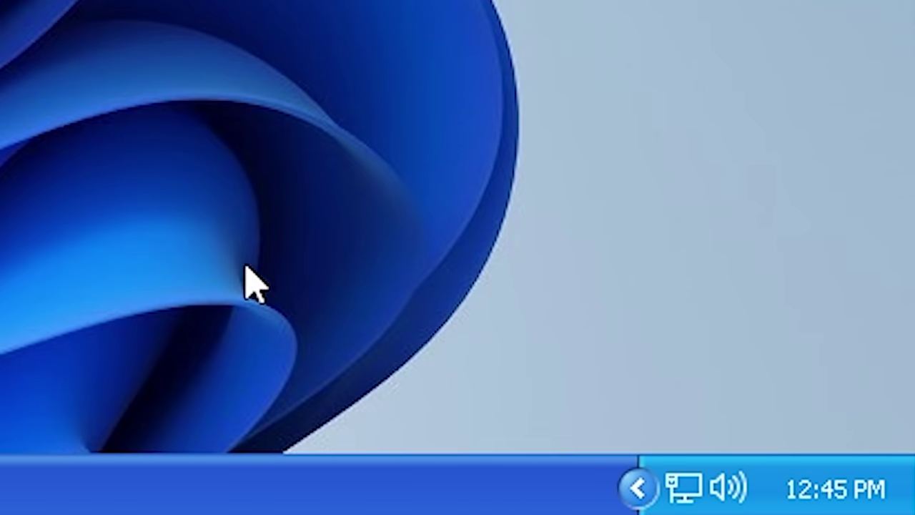
pyautogui.click(636, 488)
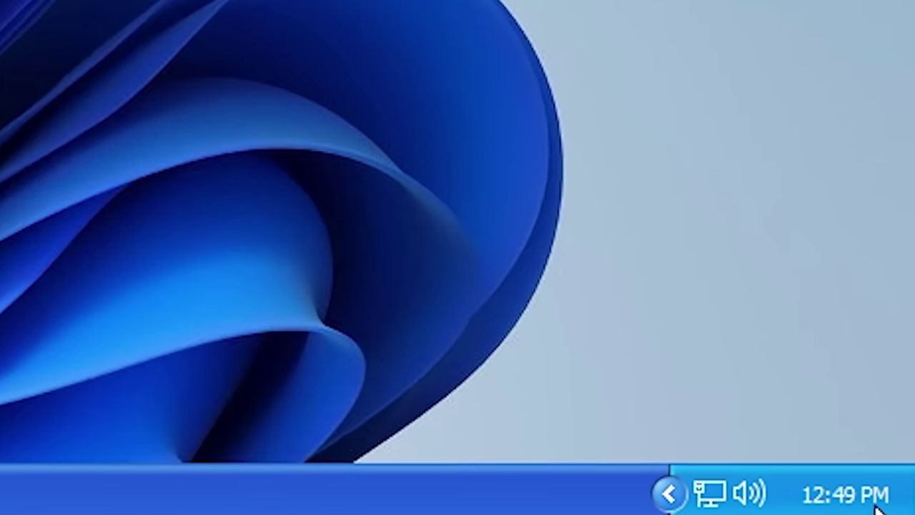
# Step: Show the clock's date tooltip and try the Show clock option by repeatedly hiding and showing the taskbar clock
pyautogui.moveTo(890, 505)
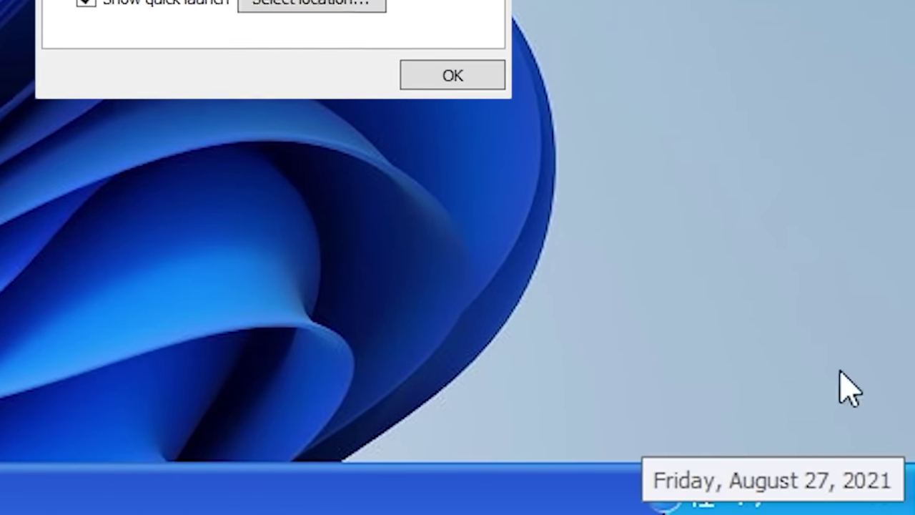
pyautogui.click(99, 188)
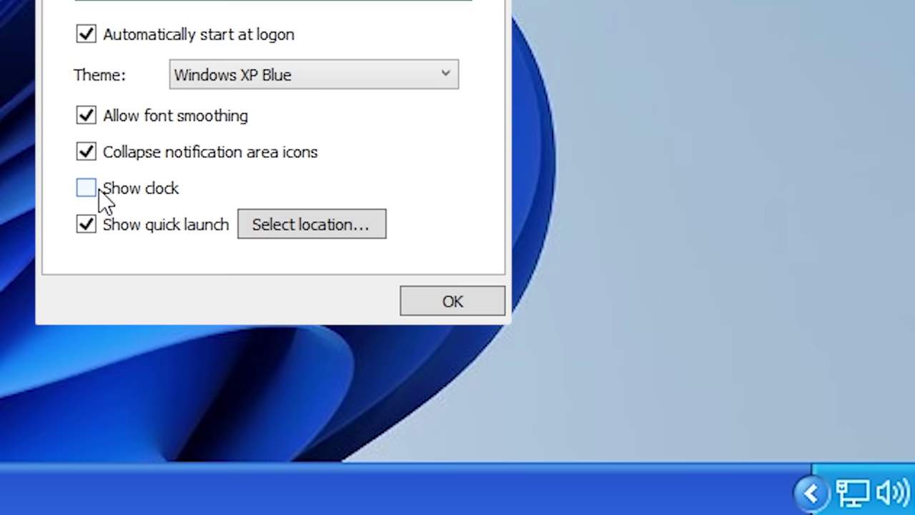
pyautogui.click(99, 189)
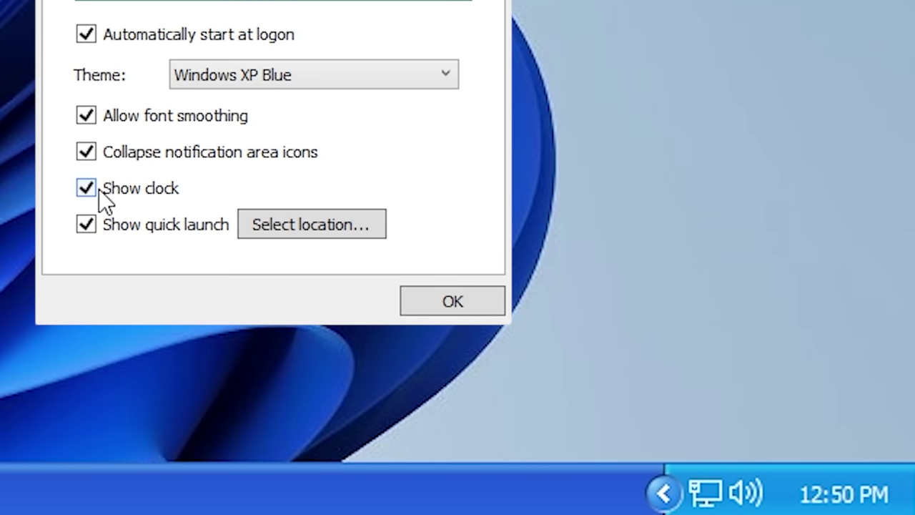
pyautogui.click(99, 189)
pyautogui.click(98, 188)
pyautogui.click(98, 189)
pyautogui.click(98, 189)
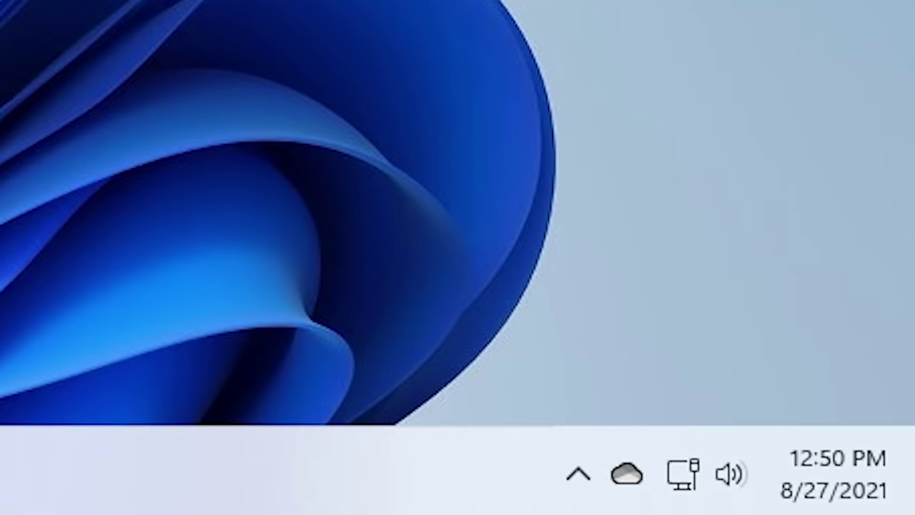
# Step: View the calendar and notifications of the standard Windows 11 taskbar, close them and relaunch RetroBar
pyautogui.click(841, 465)
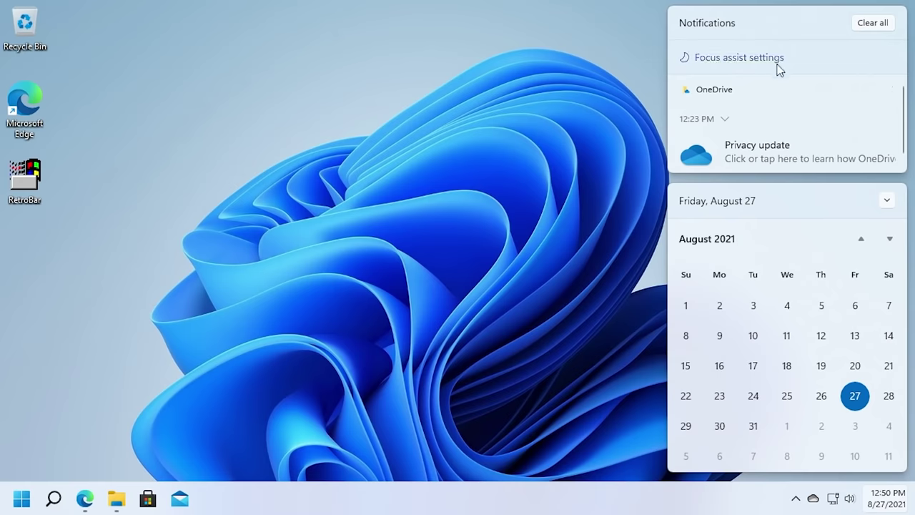
pyautogui.click(479, 279)
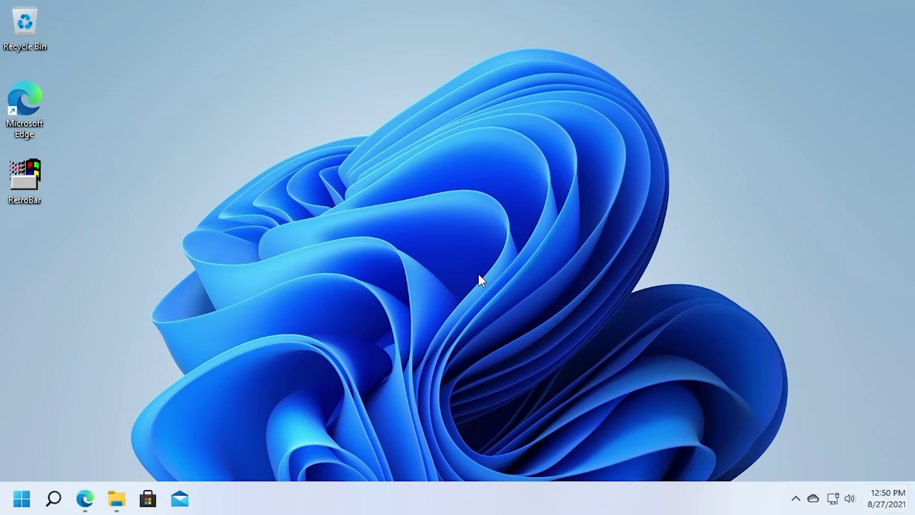
pyautogui.doubleClick(25, 177)
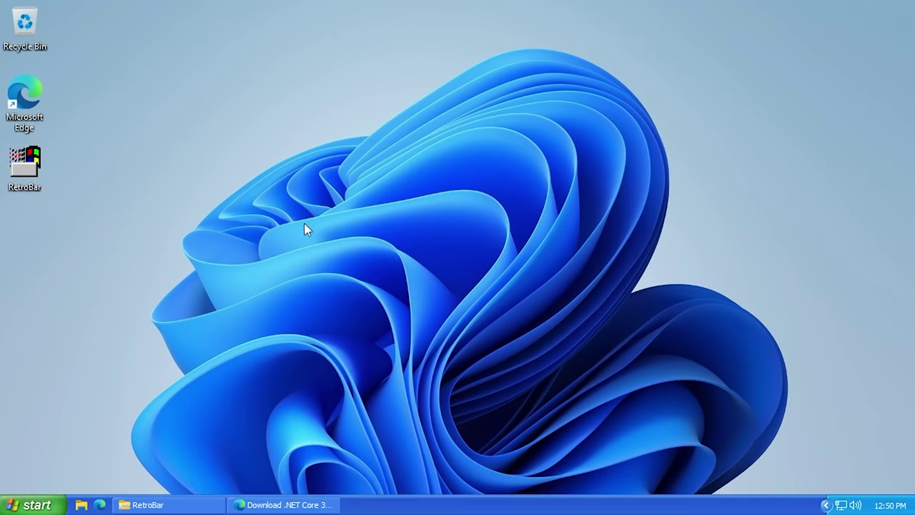
# Step: Open the Date and Time settings from the RetroBar clock, close them, and try the same on the Windows XP clock
pyautogui.doubleClick(891, 506)
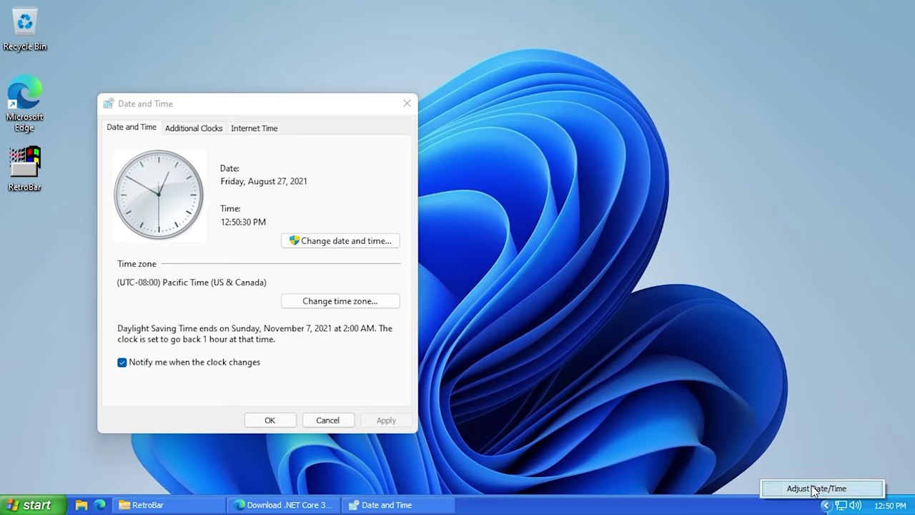
pyautogui.click(250, 150)
pyautogui.moveTo(271, 110); pyautogui.dragTo(488, 90)
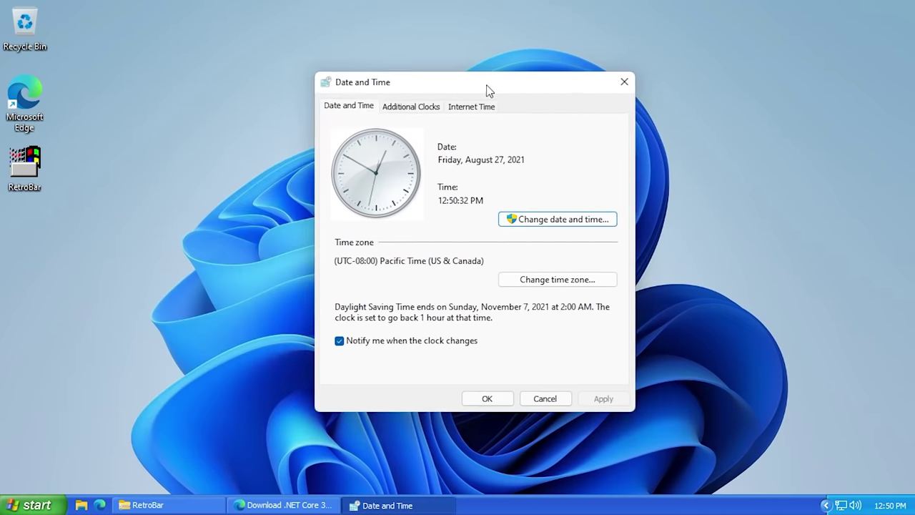
pyautogui.click(620, 85)
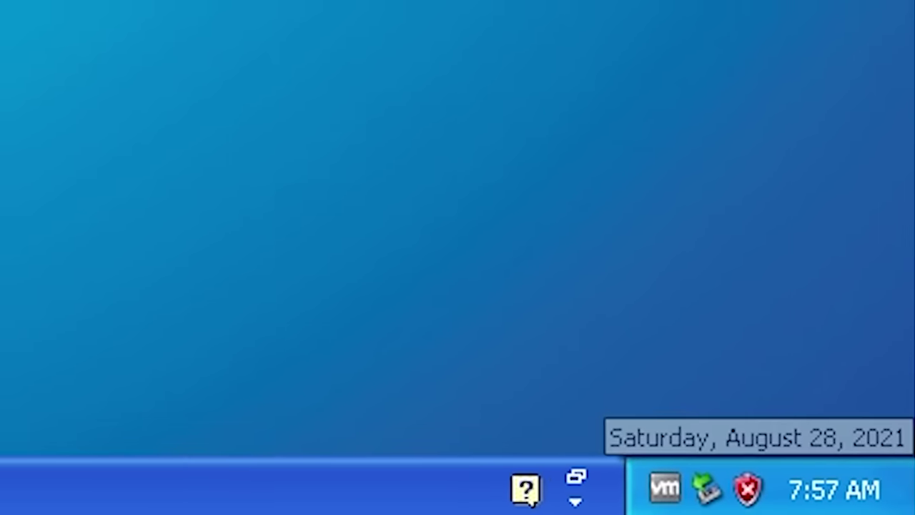
pyautogui.doubleClick(833, 483)
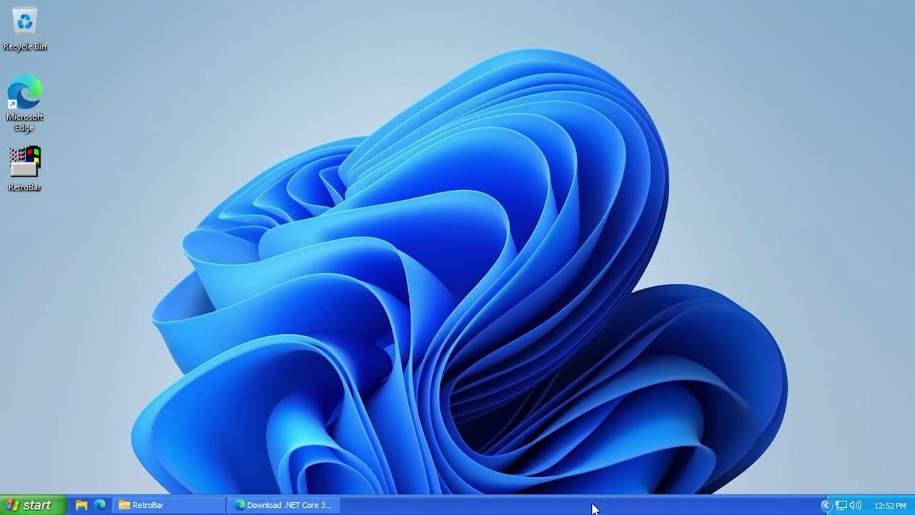
# Step: Reopen the RetroBar properties and try the Show quick launch option by switching it off and on
pyautogui.rightClick(593, 506)
pyautogui.click(509, 473)
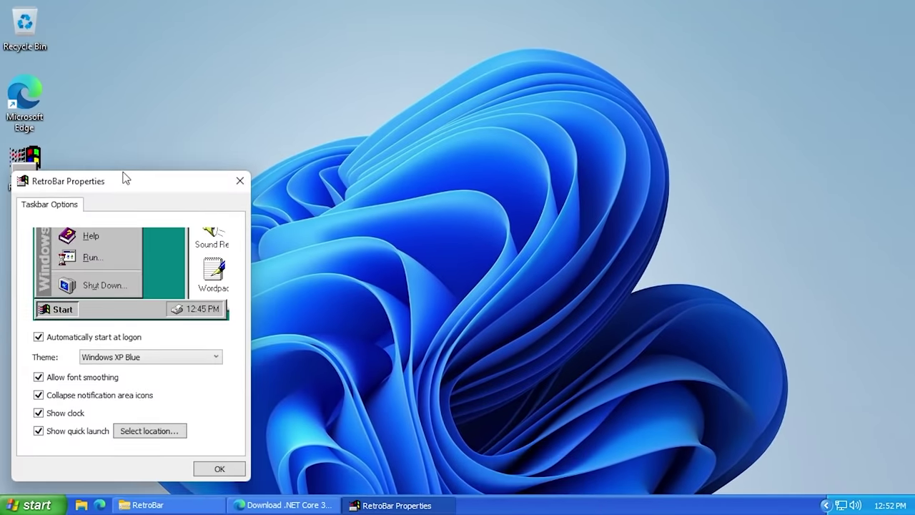
pyautogui.moveTo(120, 185); pyautogui.dragTo(450, 125)
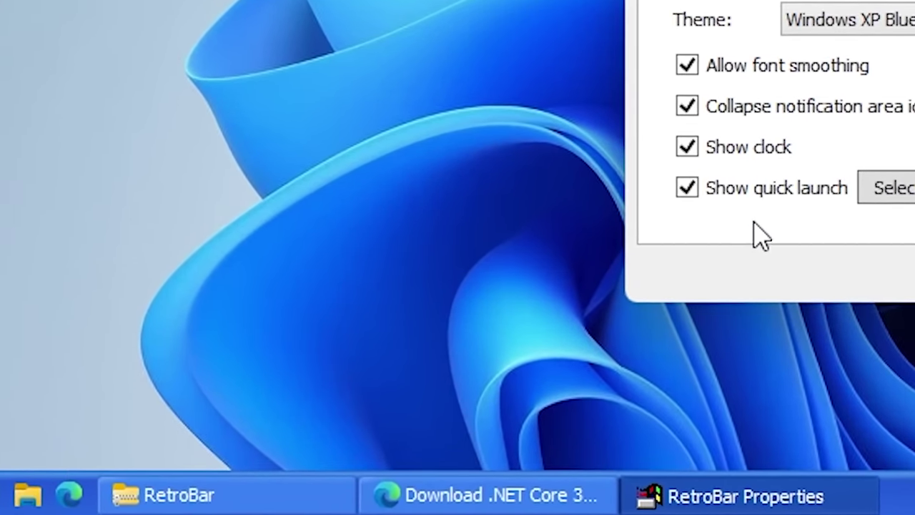
pyautogui.click(754, 187)
pyautogui.click(756, 191)
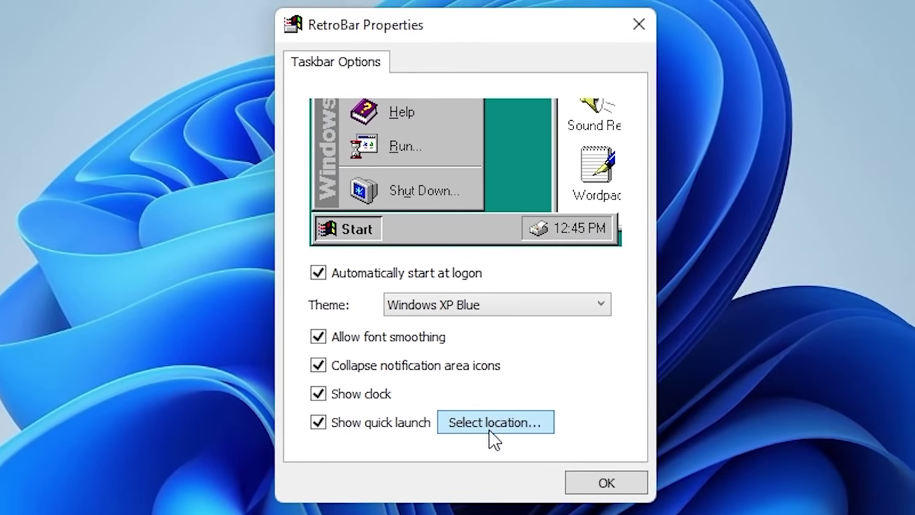
# Step: Set the quick launch location to the Desktop folder
pyautogui.click(493, 423)
pyautogui.click(489, 422)
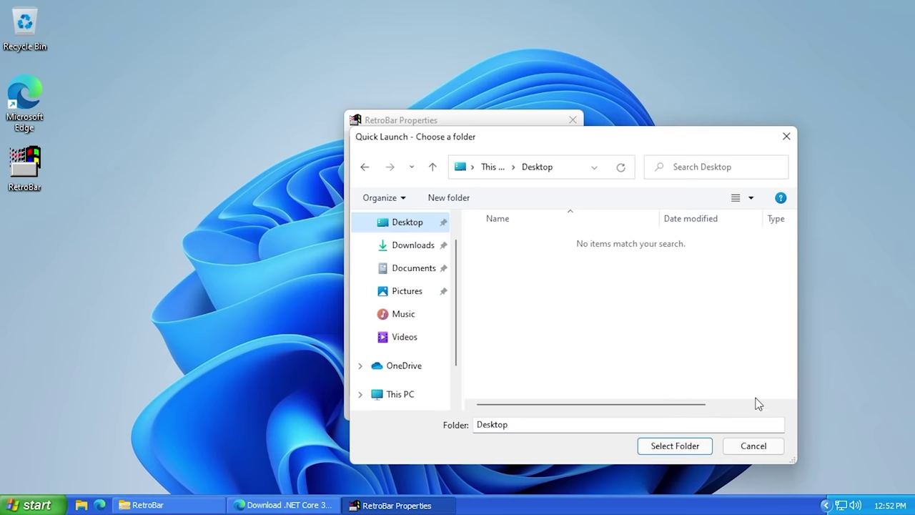
pyautogui.click(686, 445)
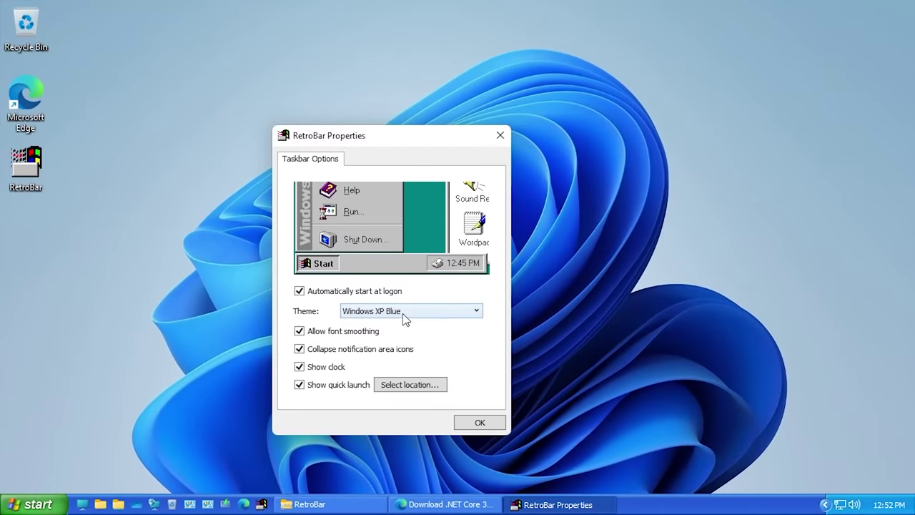
# Step: Switch the theme to Watercolor and try its taskbar by toggling the .NET download window
pyautogui.click(405, 314)
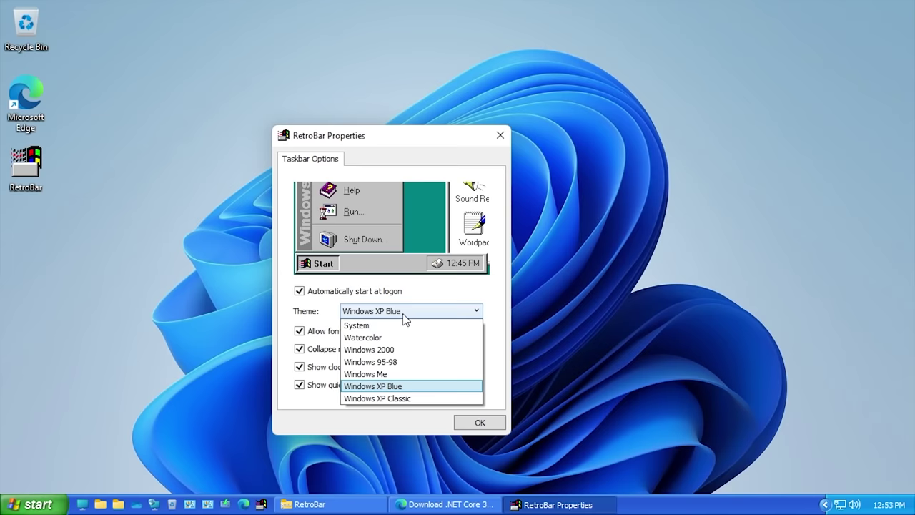
pyautogui.click(402, 336)
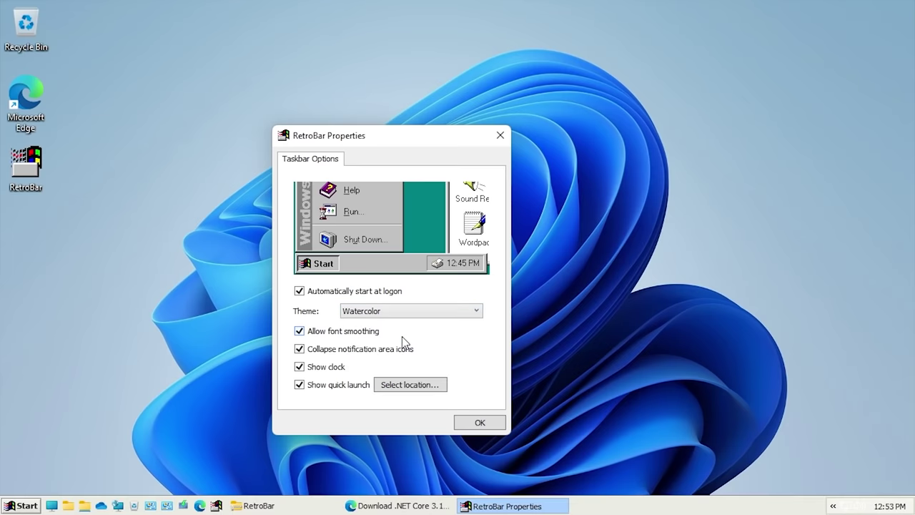
pyautogui.click(399, 505)
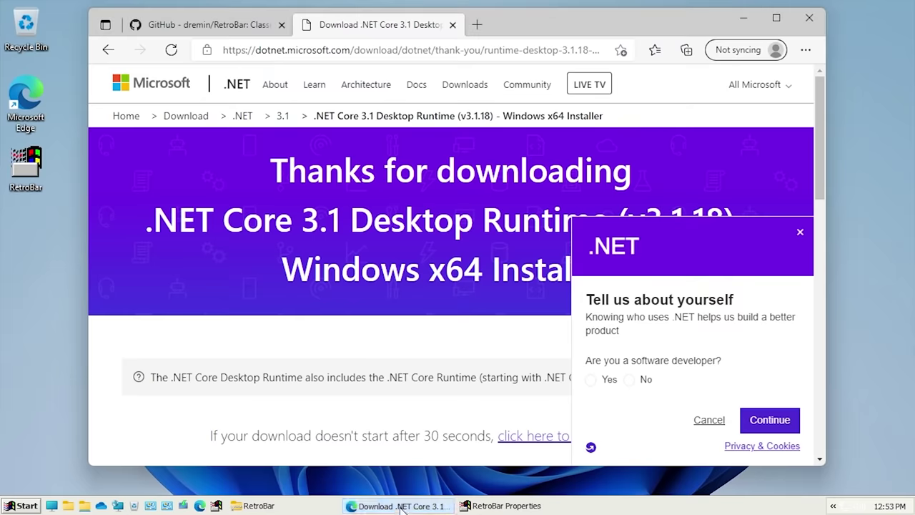
pyautogui.click(400, 505)
pyautogui.click(406, 505)
pyautogui.click(411, 505)
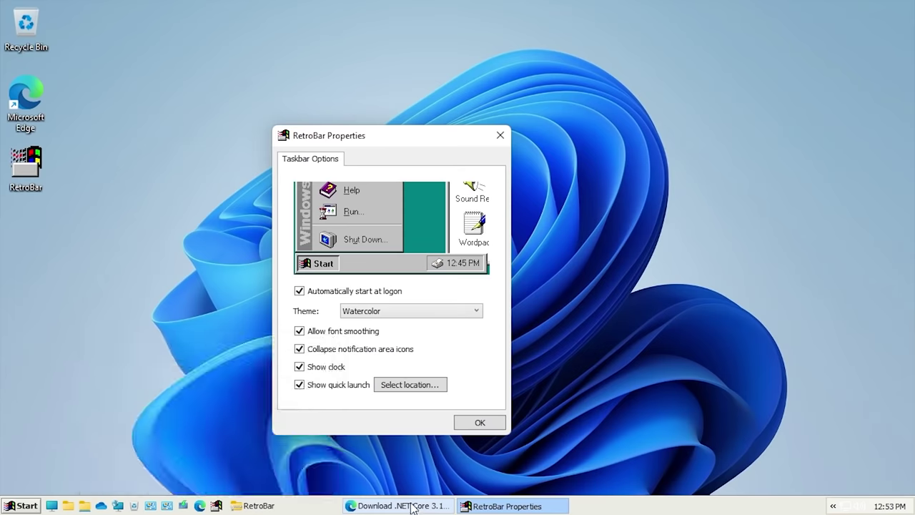
# Step: Try the Windows 2000, Windows Me and Windows 95-98 taskbar themes one after another
pyautogui.click(388, 312)
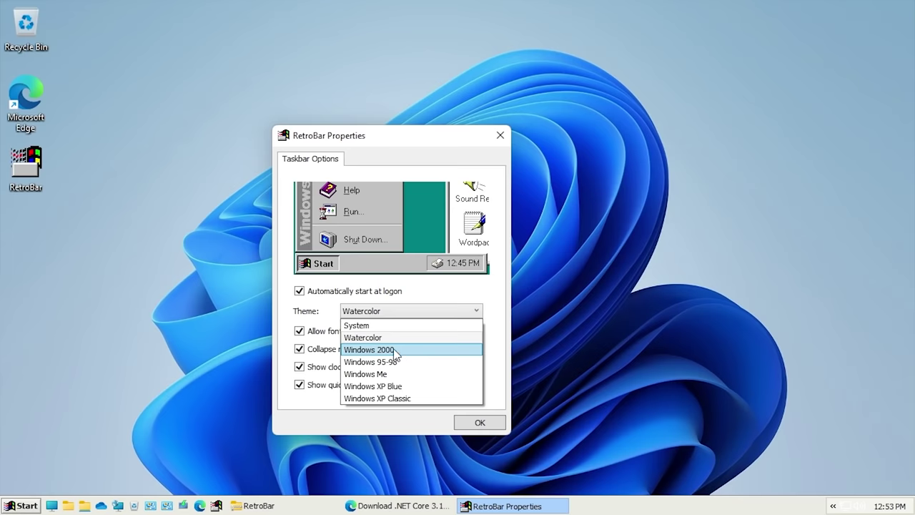
pyautogui.click(395, 350)
pyautogui.click(393, 311)
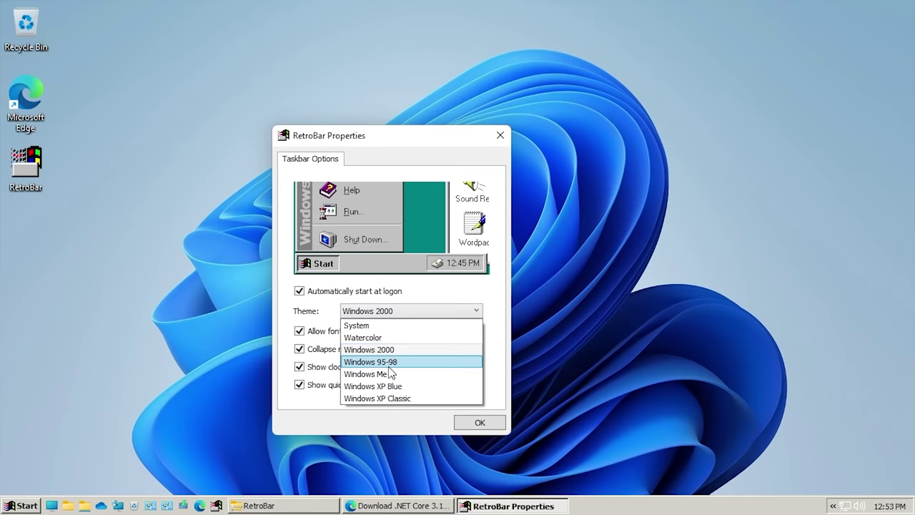
pyautogui.click(392, 373)
pyautogui.click(390, 313)
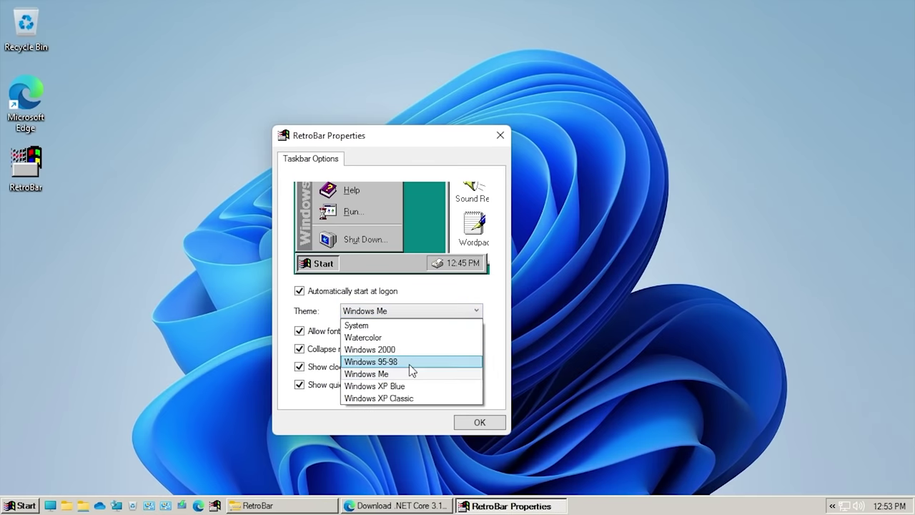
pyautogui.click(409, 362)
# Step: Compare the Windows Me and Windows 2000 taskbar themes by switching back and forth between them
pyautogui.click(393, 311)
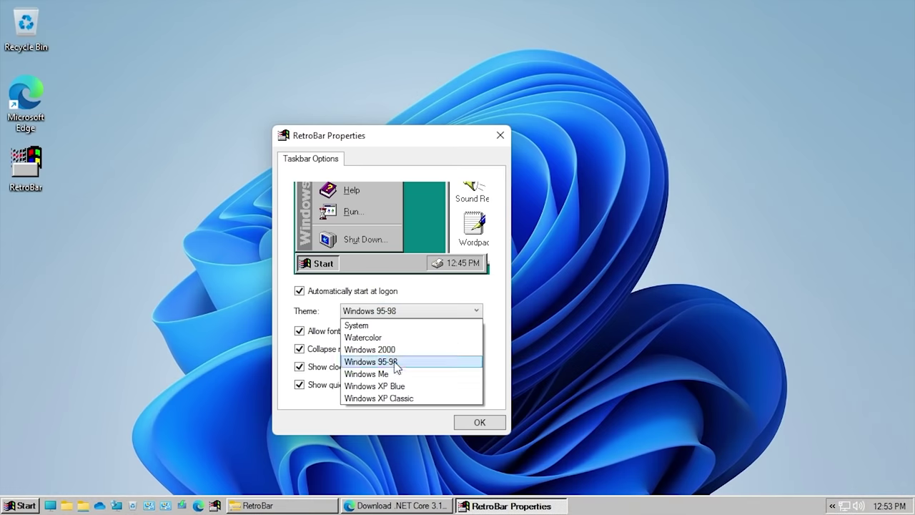
pyautogui.click(392, 373)
pyautogui.click(397, 315)
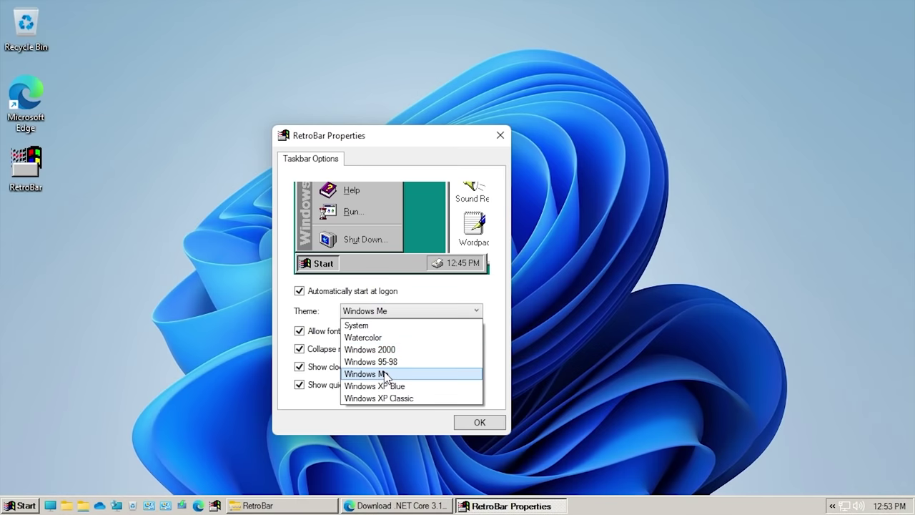
pyautogui.click(387, 373)
pyautogui.click(391, 311)
pyautogui.click(394, 348)
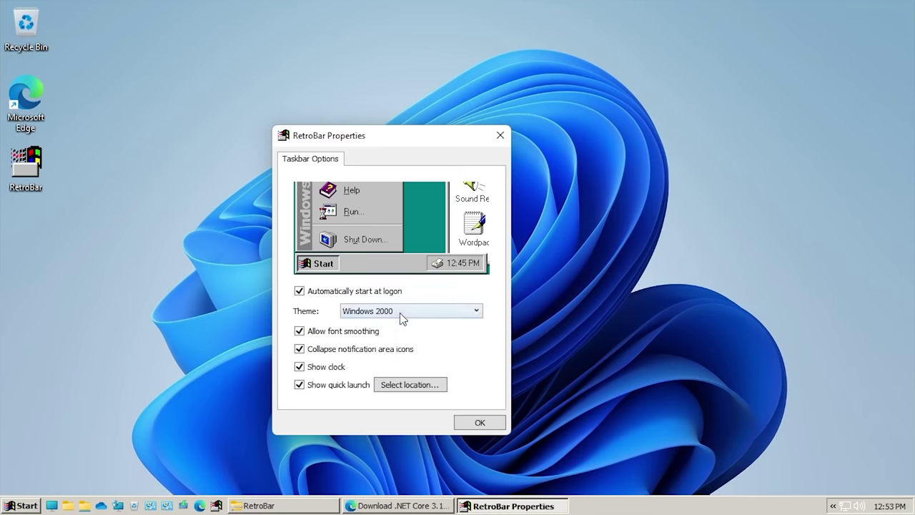
pyautogui.click(399, 313)
pyautogui.click(393, 373)
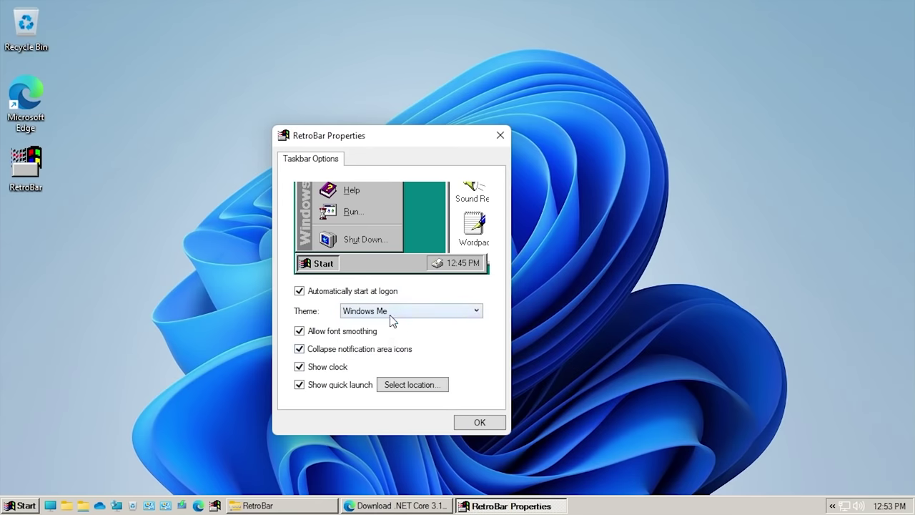
pyautogui.click(390, 314)
pyautogui.click(395, 348)
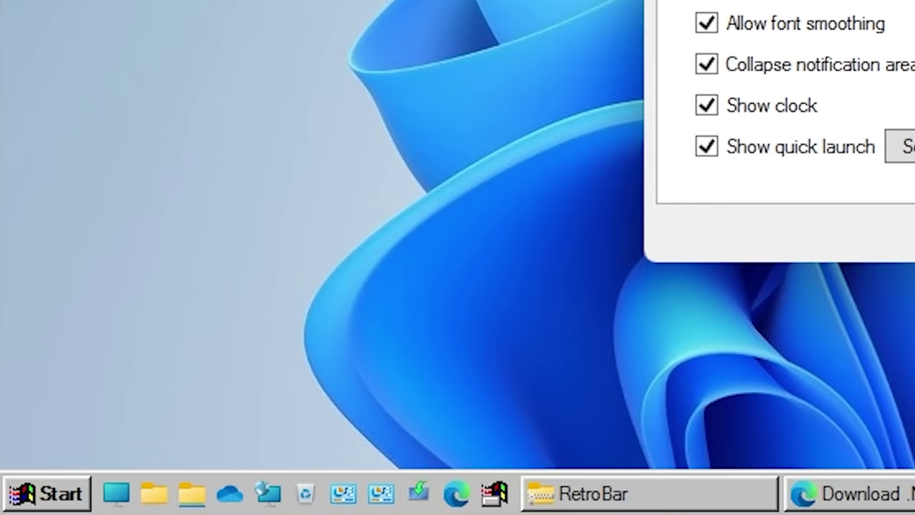
# Step: Cycle through further taskbar themes, including Windows XP Blue, to compare their Start buttons
pyautogui.press('Down')
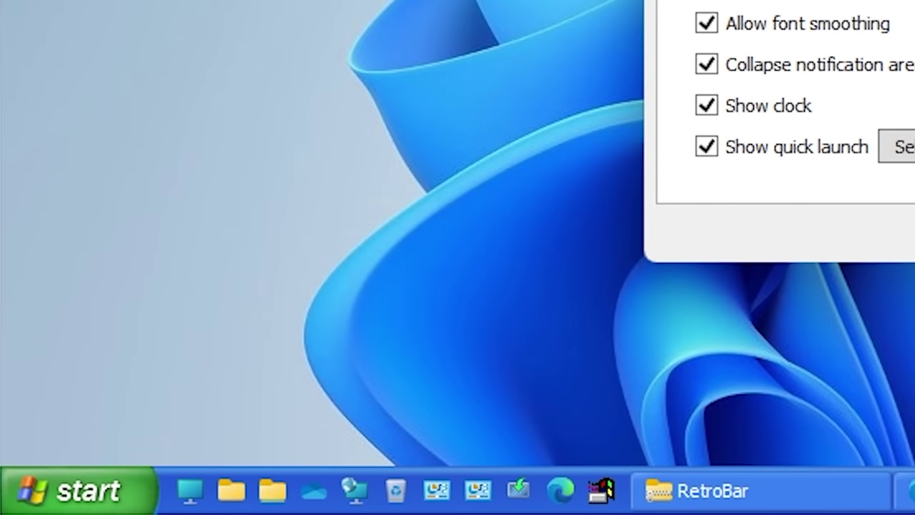
pyautogui.press('Down')
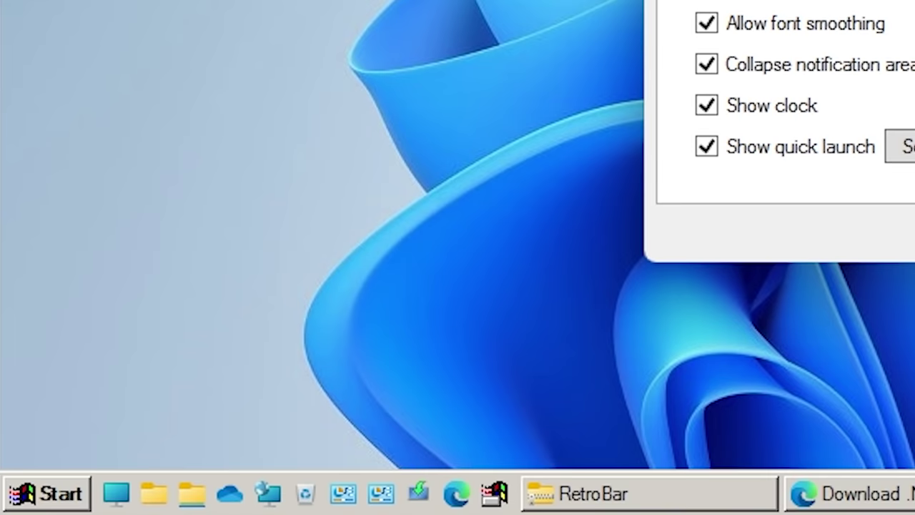
pyautogui.press('Down')
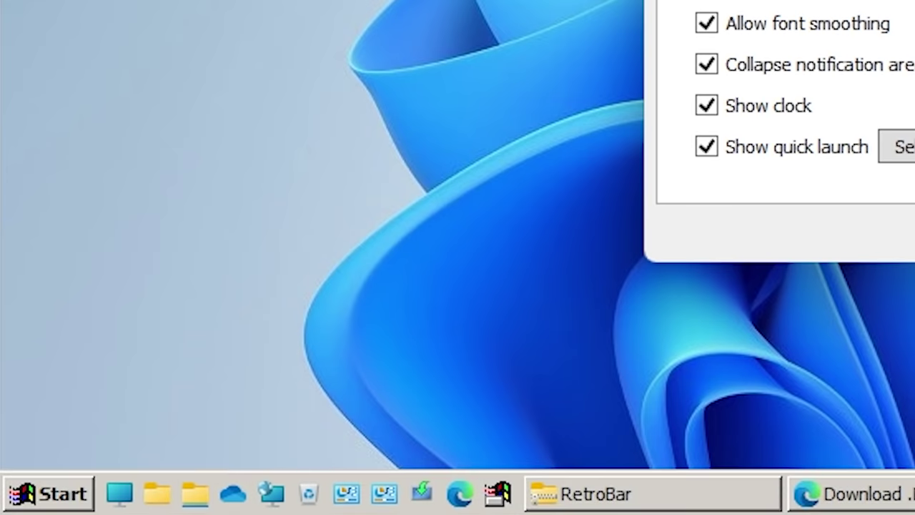
pyautogui.press('Down')
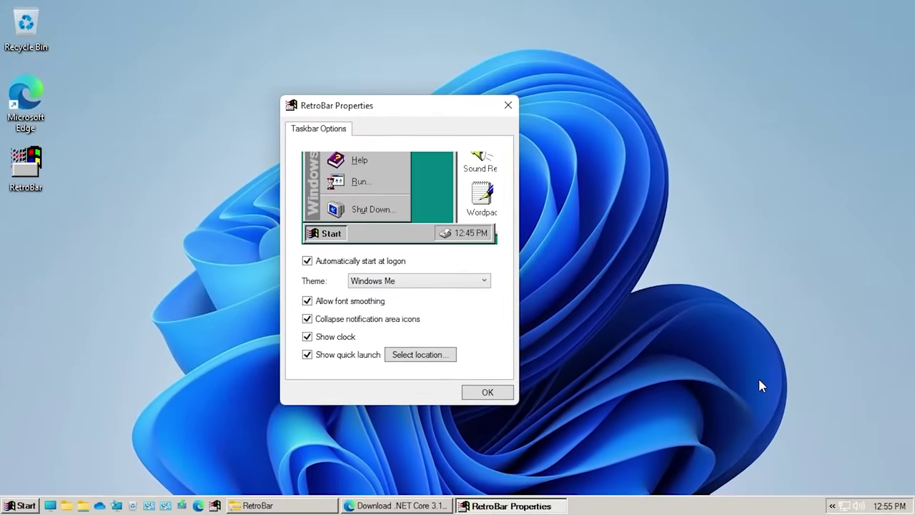
# Step: Set the theme to Windows XP Blue, turn off Show quick launch, and close the RetroBar properties
pyautogui.click(437, 281)
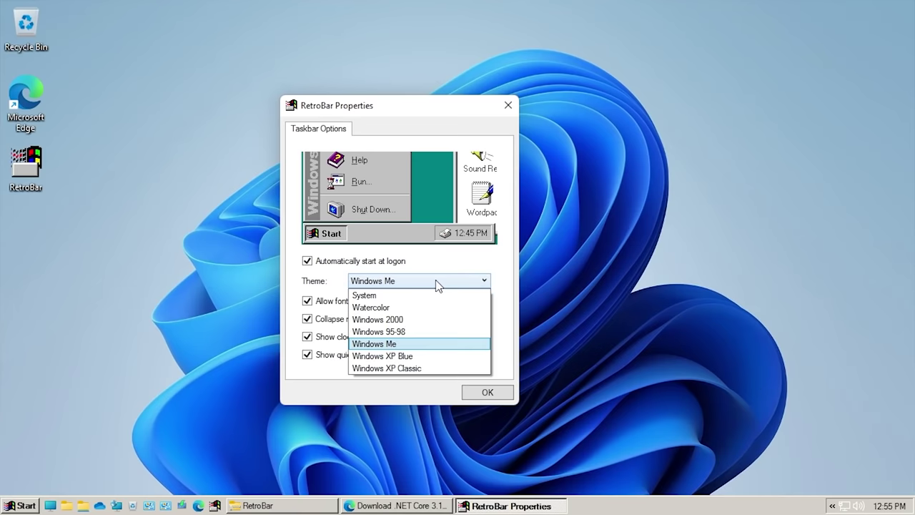
pyautogui.click(417, 356)
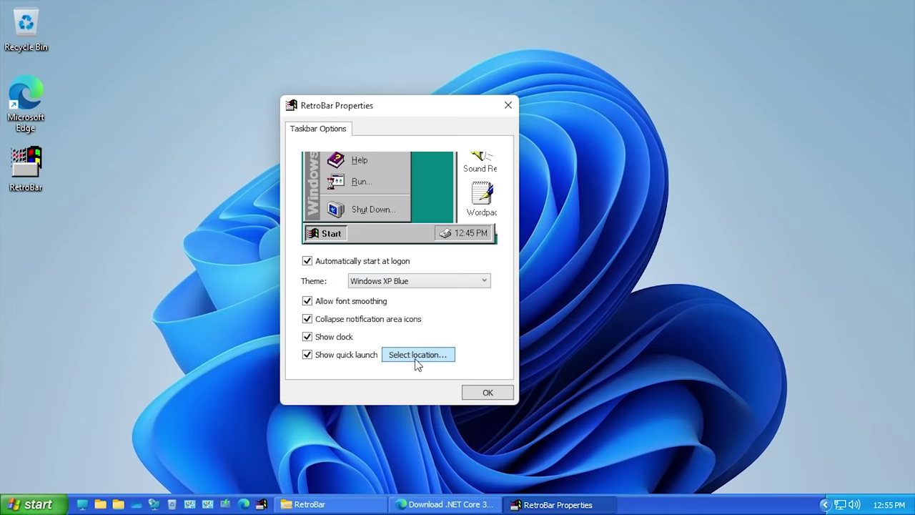
pyautogui.click(313, 358)
pyautogui.click(487, 394)
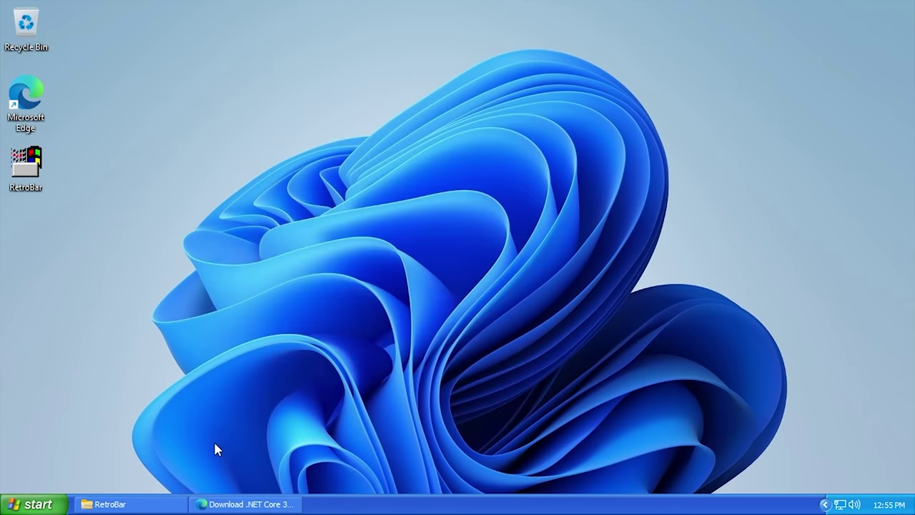
# Step: Find the Open-Shell folder among all apps in the Start menu and open Open-Shell Menu Settings
pyautogui.click(47, 504)
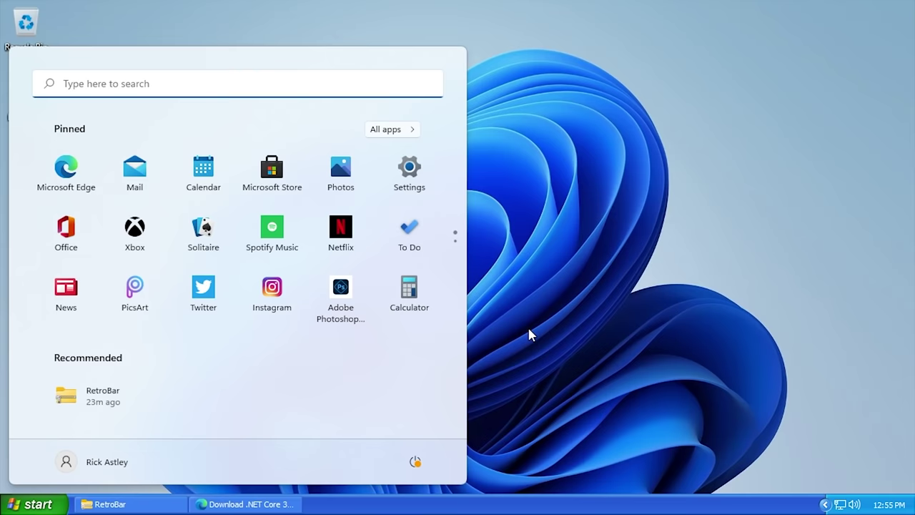
pyautogui.click(406, 133)
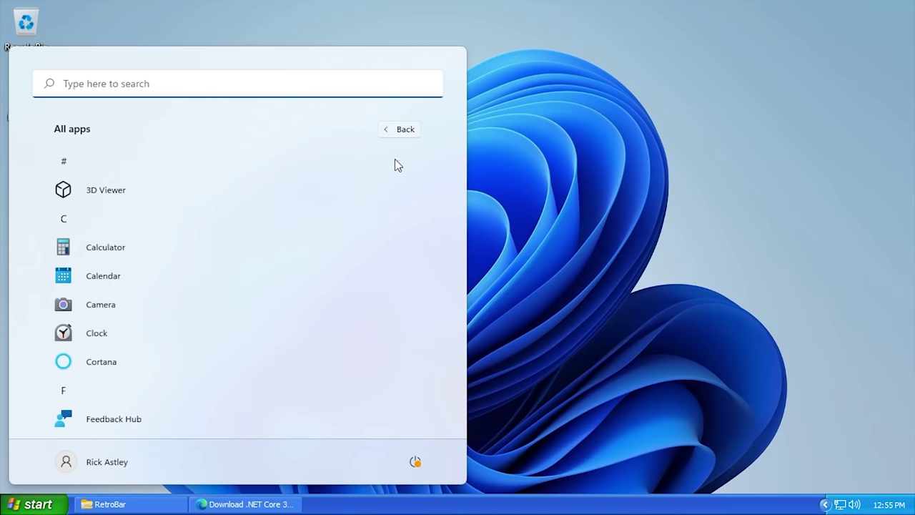
pyautogui.scroll(-5, 317, 229)
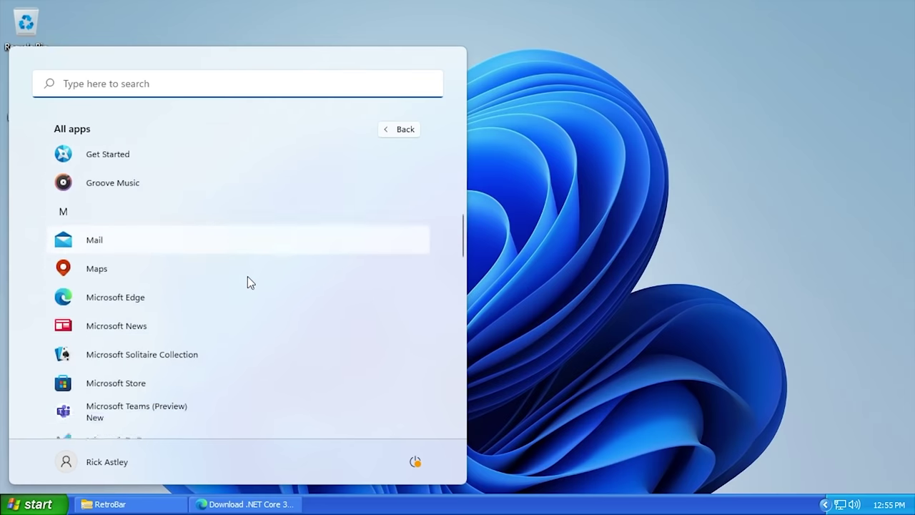
pyautogui.scroll(-5, 247, 282)
pyautogui.click(183, 363)
pyautogui.scroll(-2, 307, 343)
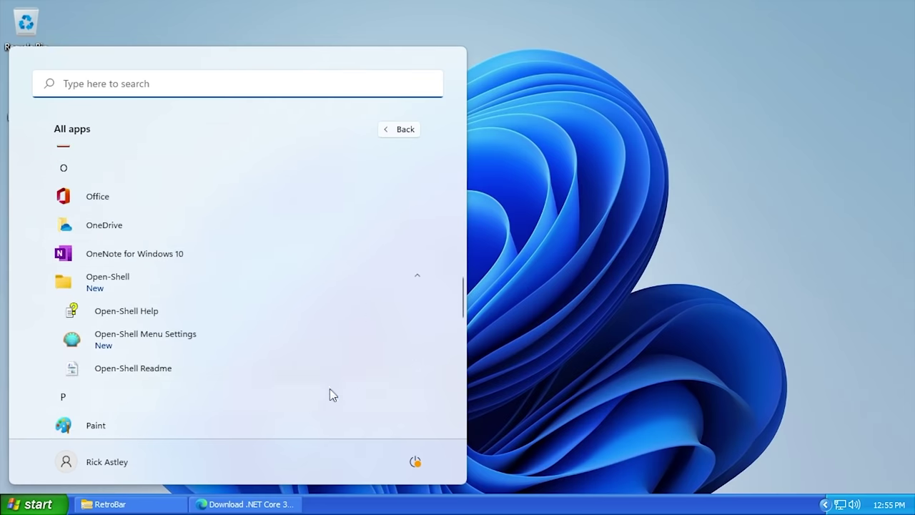
pyautogui.click(155, 342)
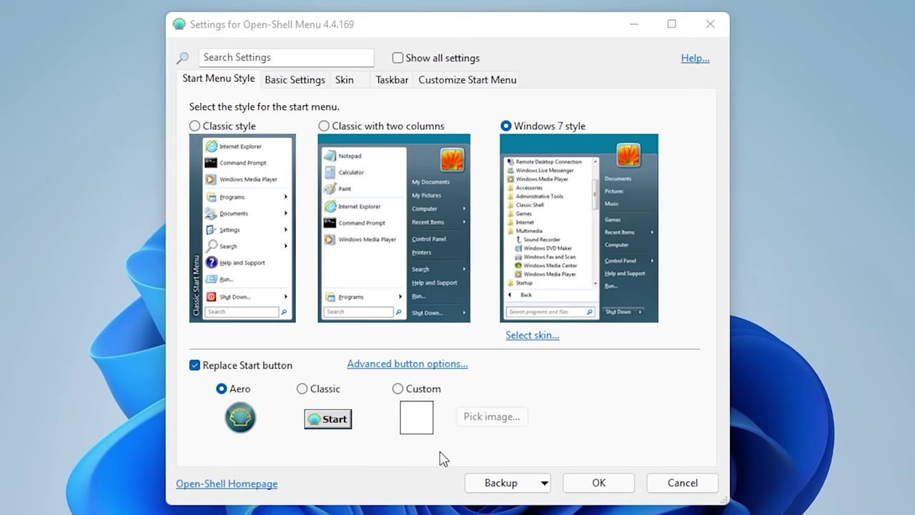
# Step: Choose the Classic with two columns start menu style and apply the Windows XP Luna skin
pyautogui.click(354, 126)
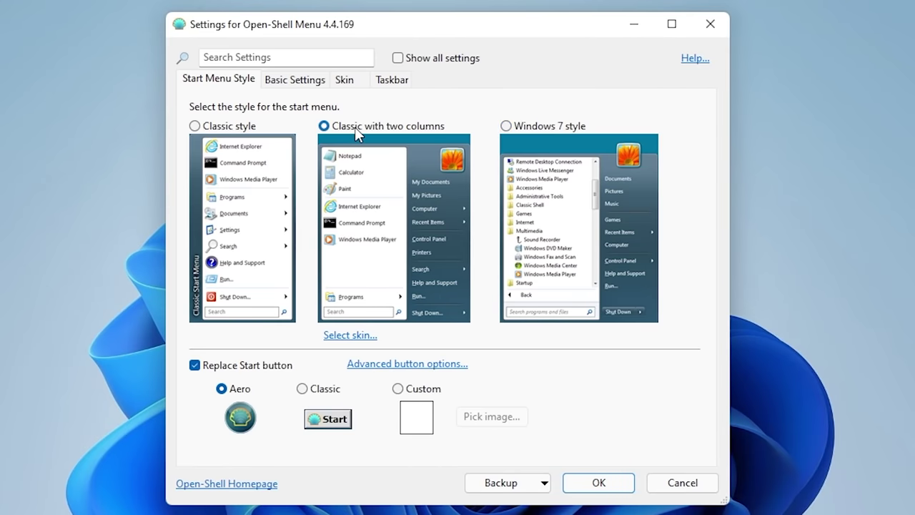
pyautogui.click(352, 336)
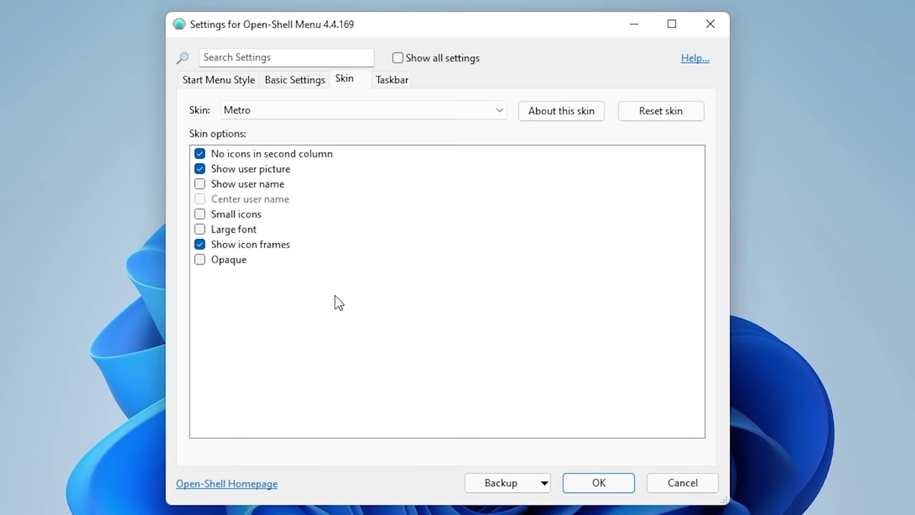
pyautogui.click(271, 114)
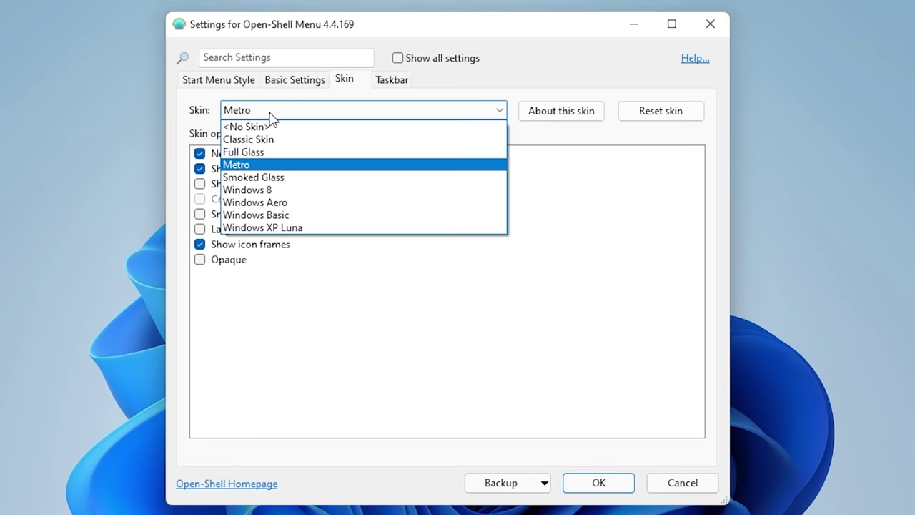
pyautogui.click(311, 229)
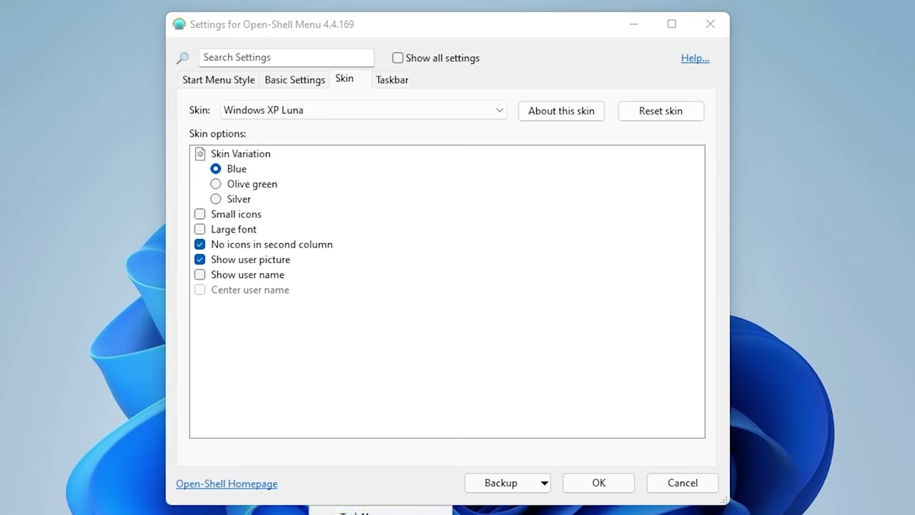
# Step: Try the Windows XP Classic theme in the RetroBar properties, and return to Windows XP Blue
pyautogui.click(83, 399)
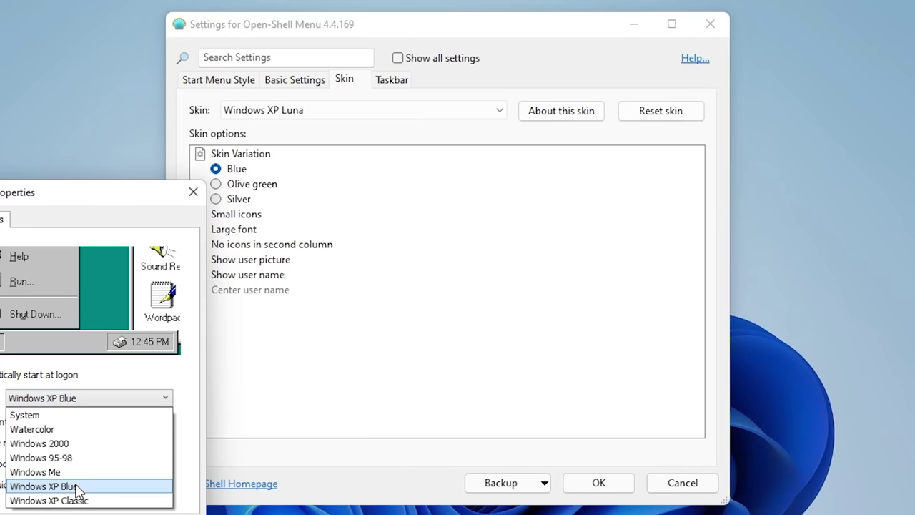
pyautogui.click(105, 502)
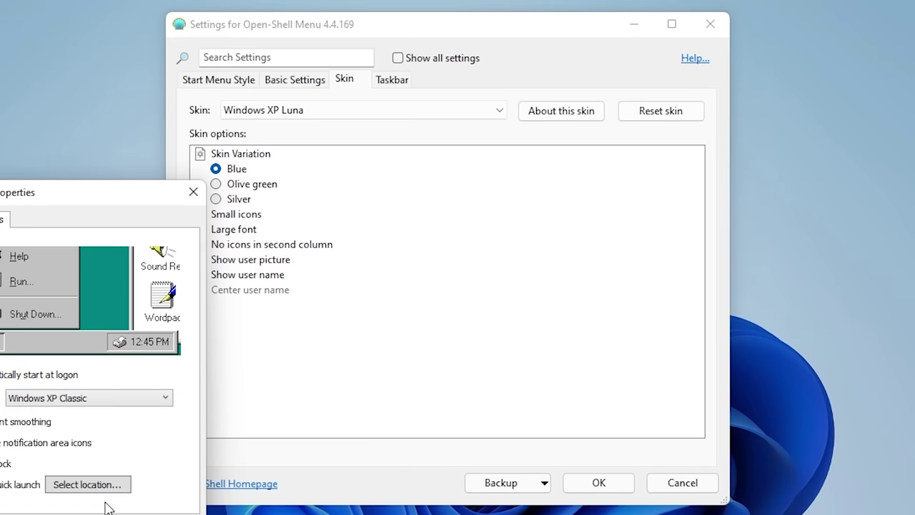
pyautogui.click(86, 400)
pyautogui.click(87, 489)
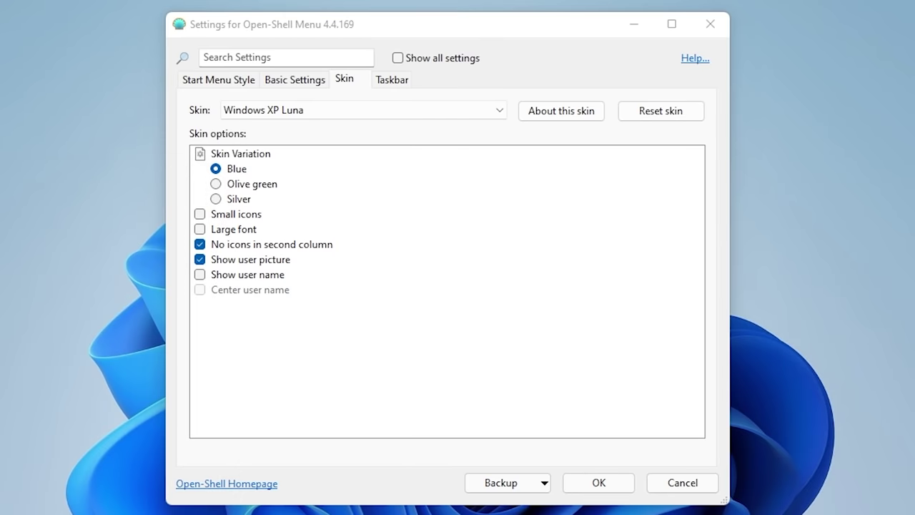
# Step: View the Luna start menu, turn off No icons in second column, and check the menu again
pyautogui.click(37, 503)
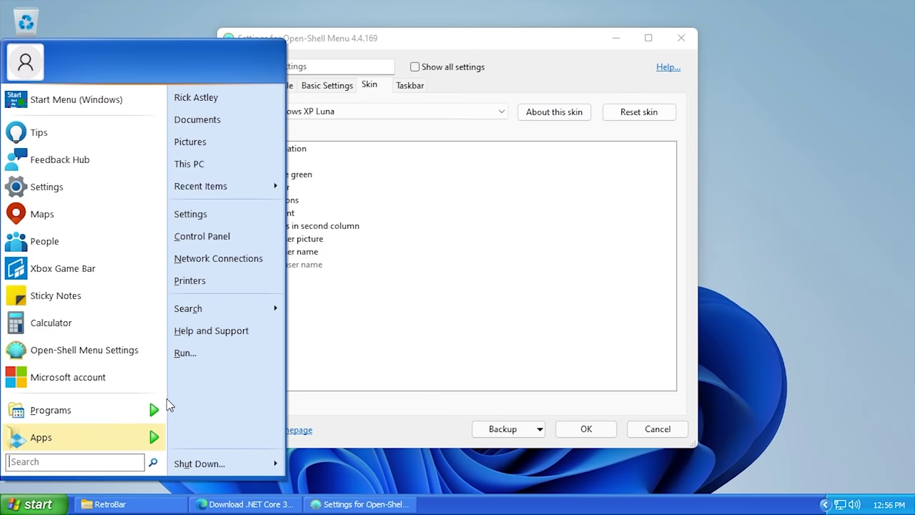
pyautogui.click(437, 345)
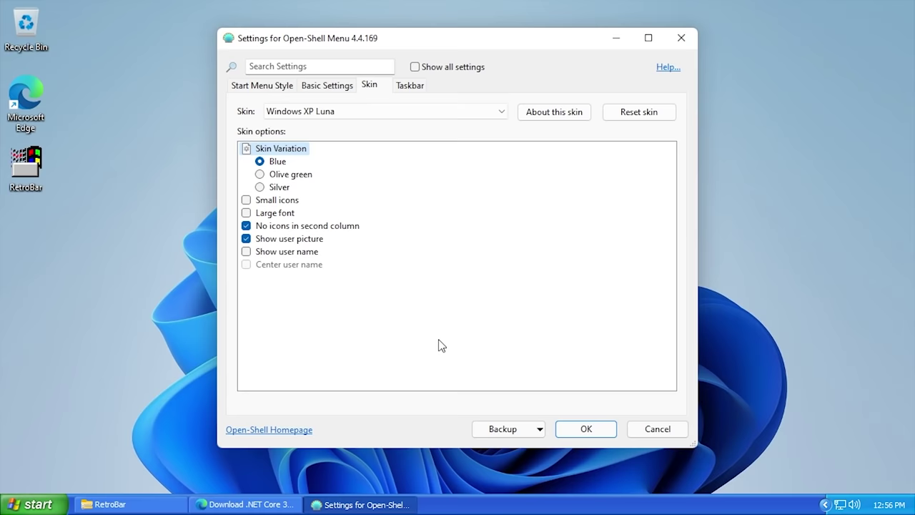
pyautogui.click(316, 228)
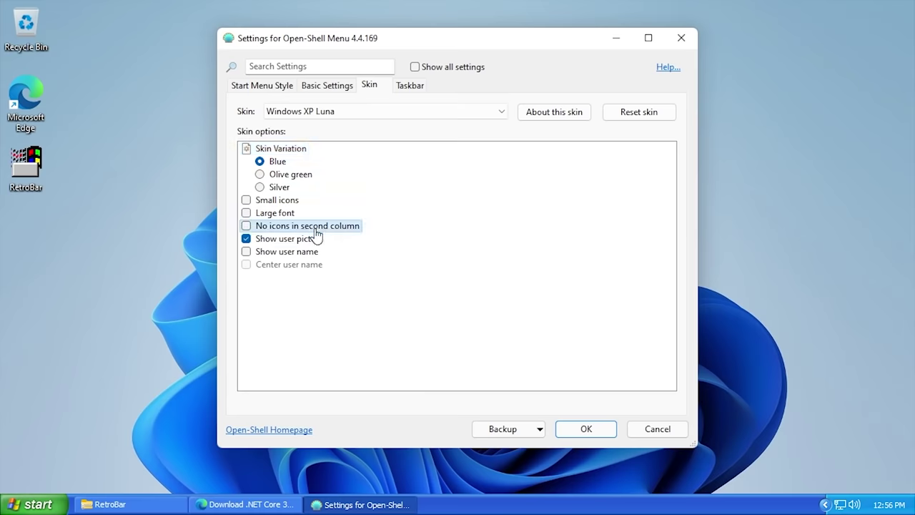
pyautogui.click(43, 504)
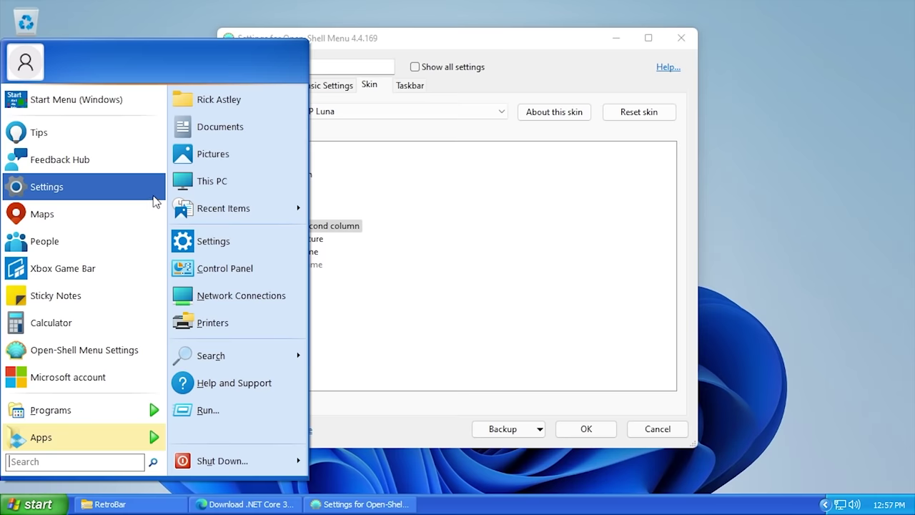
pyautogui.click(464, 377)
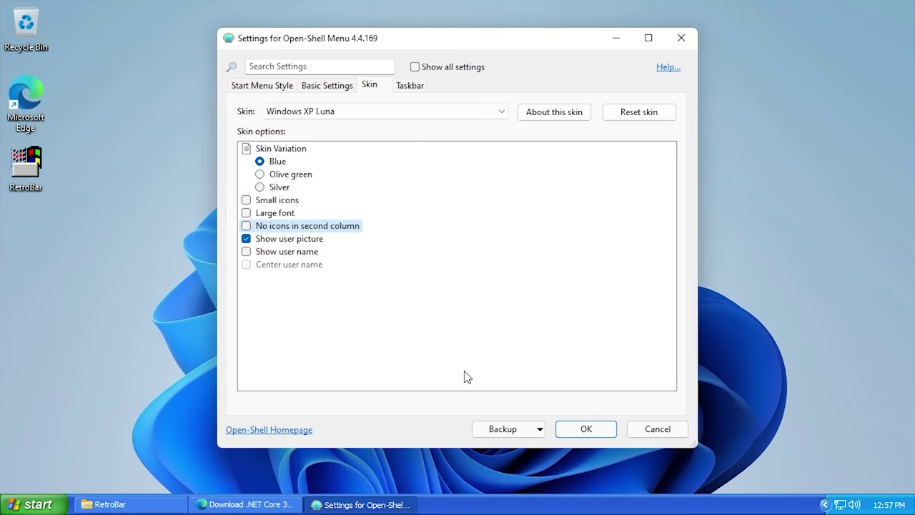
# Step: Return to the start menu style settings, save the Open-Shell settings, and open the new start menu
pyautogui.click(259, 85)
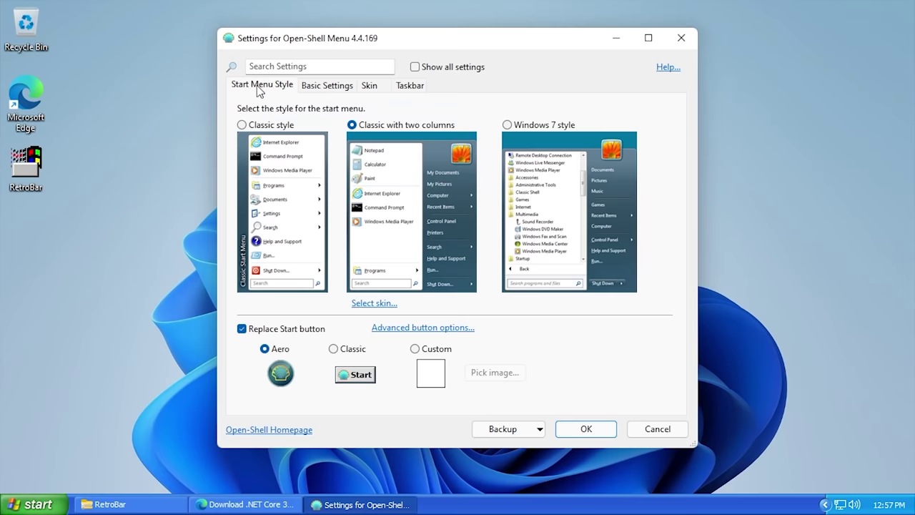
pyautogui.click(581, 432)
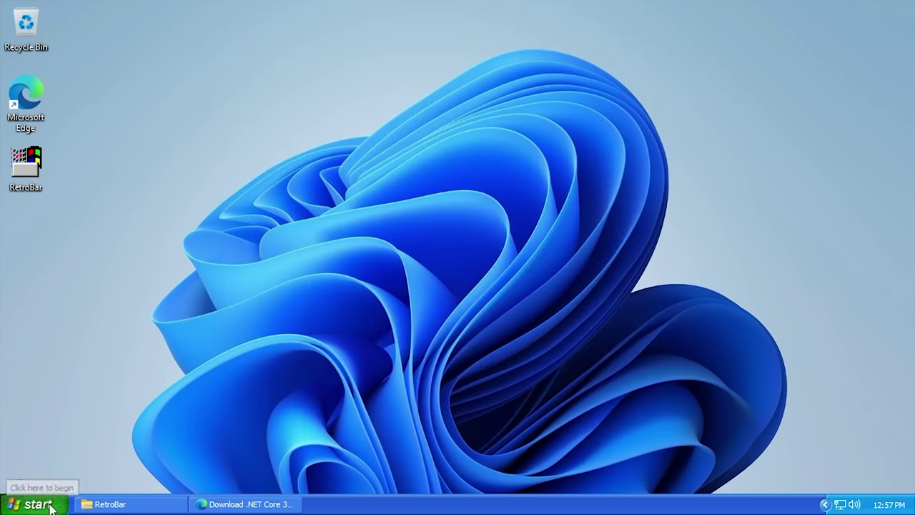
pyautogui.click(41, 494)
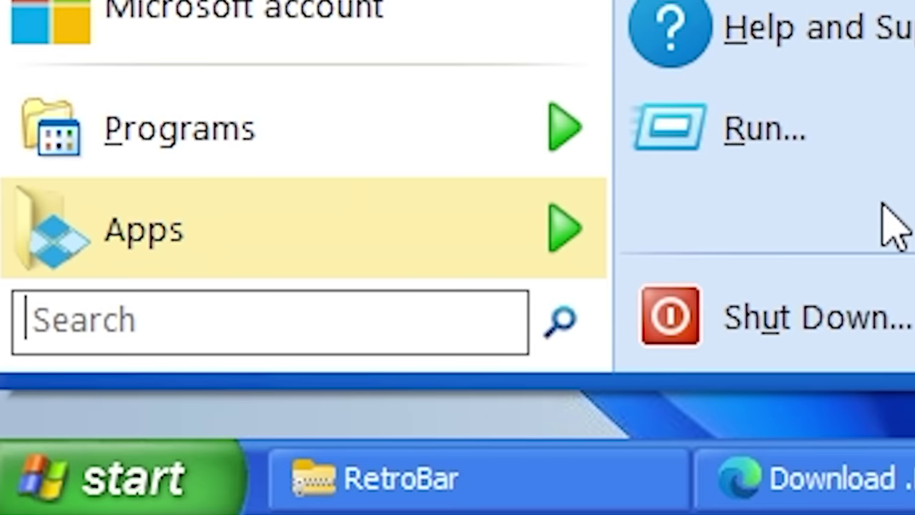
# Step: Close the start menu, open it again from the taskbar to view its alignment, and close it
pyautogui.press('Escape')
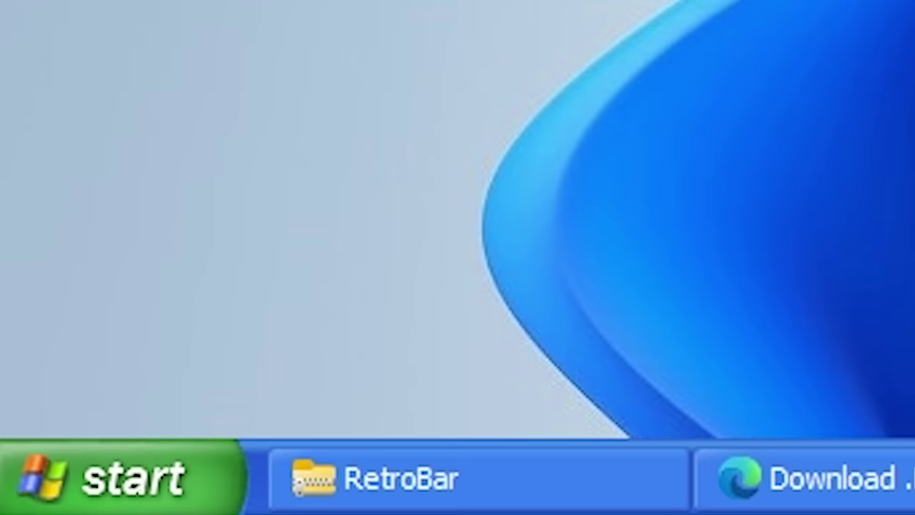
pyautogui.click(160, 483)
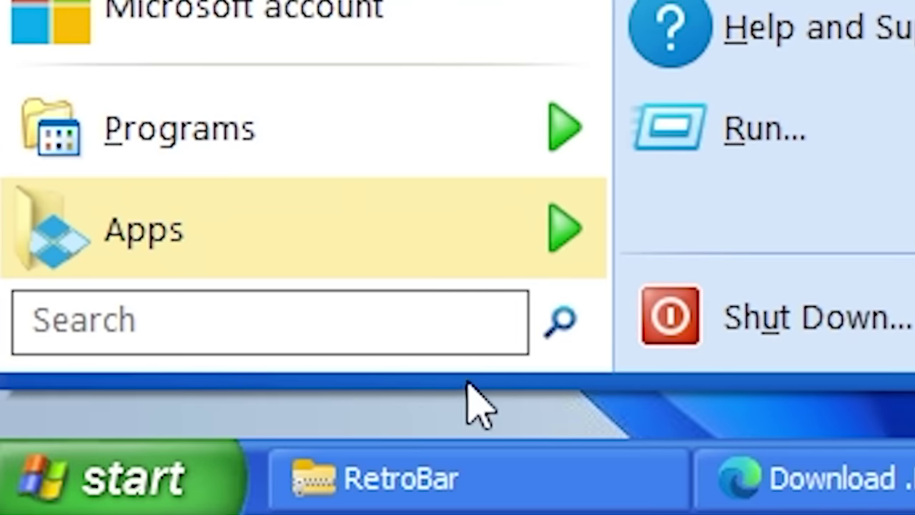
pyautogui.press('Escape')
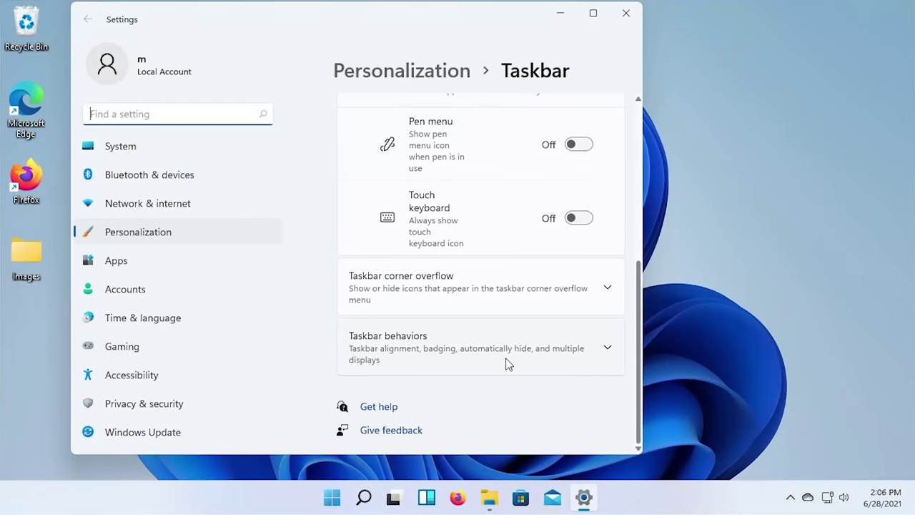
# Step: Set the taskbar alignment to Left in the Taskbar behaviors of the Windows personalization settings
pyautogui.click(504, 350)
pyautogui.scroll(-3, 503, 350)
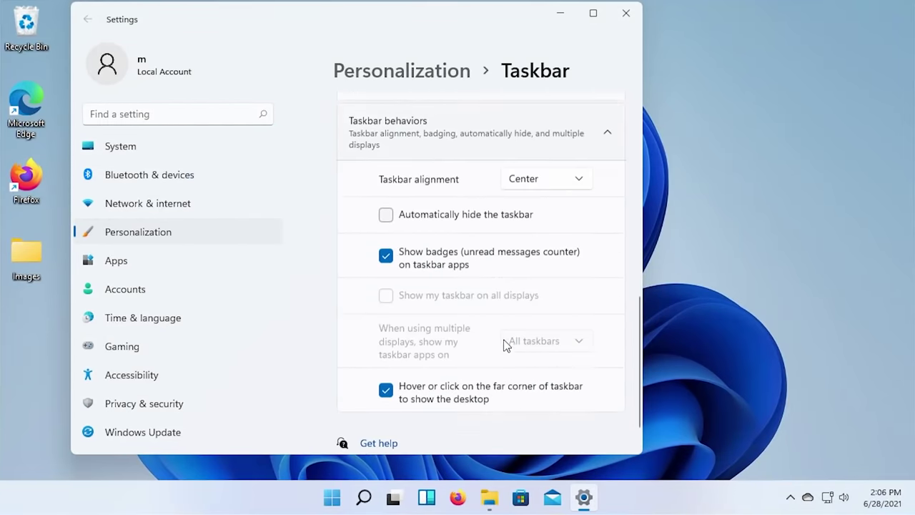
pyautogui.click(543, 179)
pyautogui.click(536, 152)
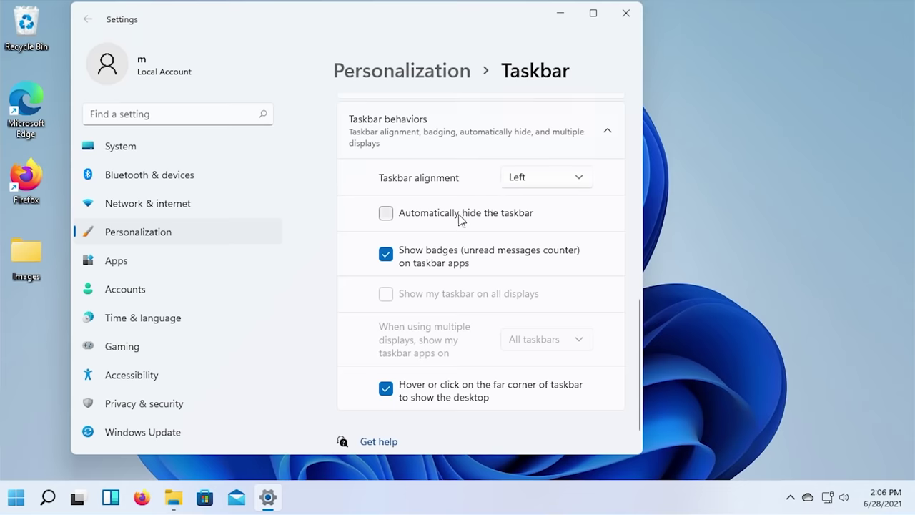
pyautogui.scroll(-1, 446, 335)
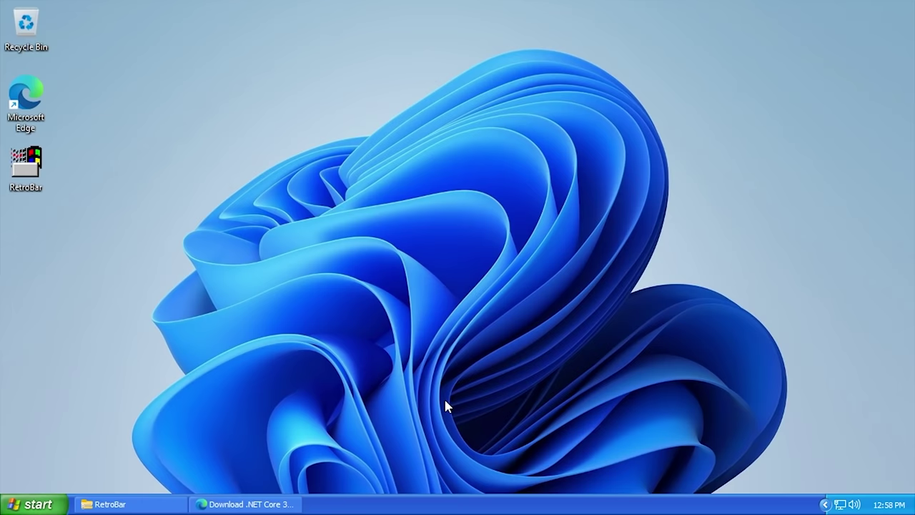
# Step: Run regedit and allow Registry Editor to make changes to the device
pyautogui.press('super+r')
pyautogui.write('r')
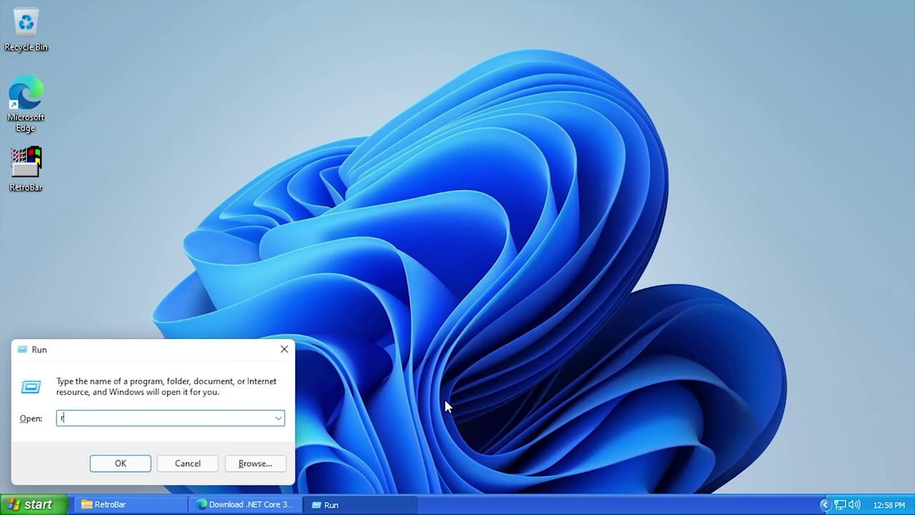
pyautogui.write('egedit')
pyautogui.press('Return')
pyautogui.press('Left')
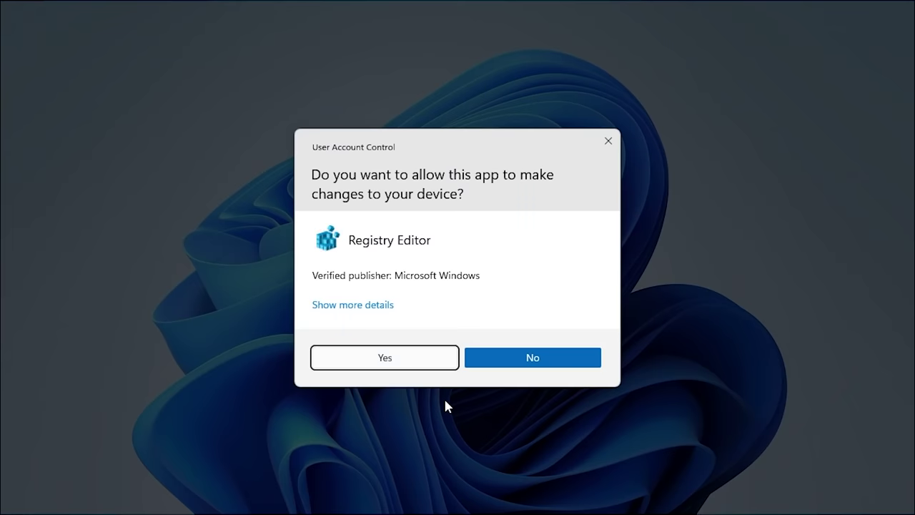
pyautogui.press('Return')
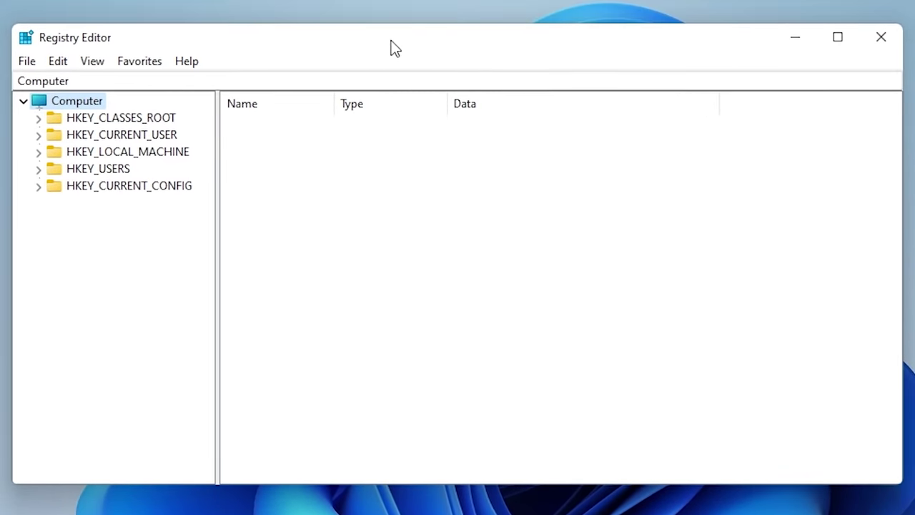
# Step: Navigate the registry tree to the key HKEY_CURRENT_USER\Software\Microsoft\Windows
pyautogui.press('Down')
pyautogui.press('Down')
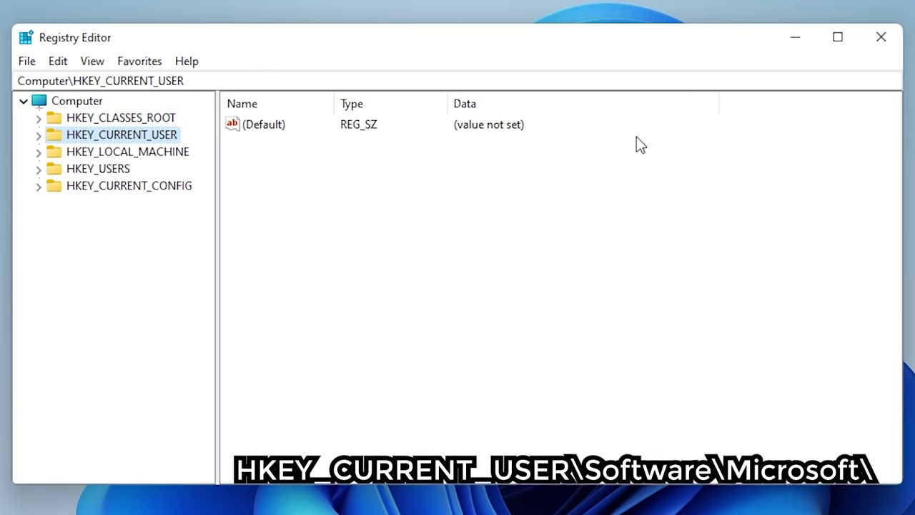
pyautogui.press('Right')
pyautogui.press('Right')
pyautogui.press('s')
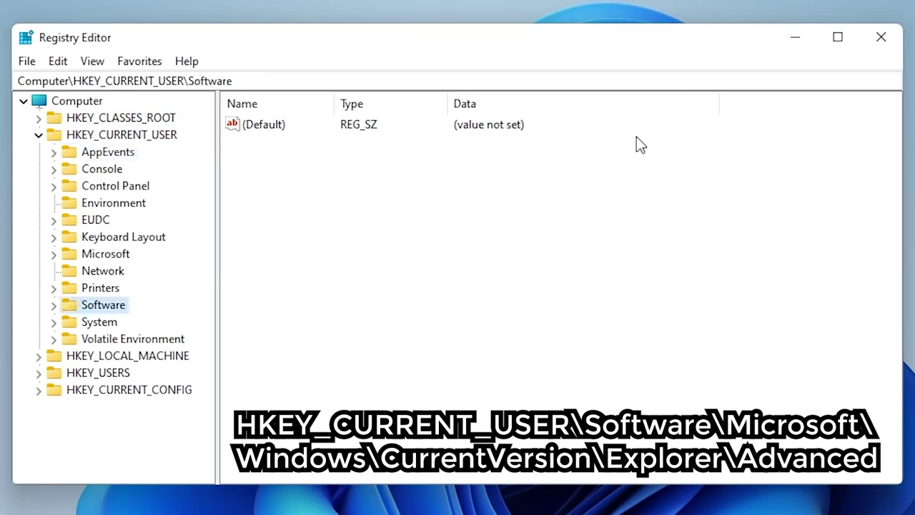
pyautogui.press('Right')
pyautogui.press('Right')
pyautogui.press('m')
pyautogui.press('Right')
pyautogui.press('Right')
pyautogui.write('win')
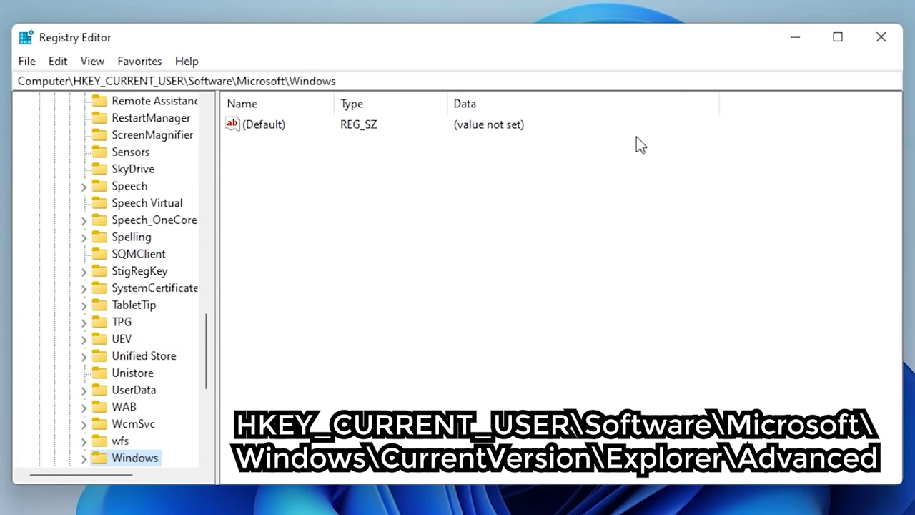
# Step: Expand the Windows key and go to its subkey CurrentVersion\Explorer\Advanced
pyautogui.press('Right')
pyautogui.press('Right')
pyautogui.press('Down')
pyautogui.press('Right')
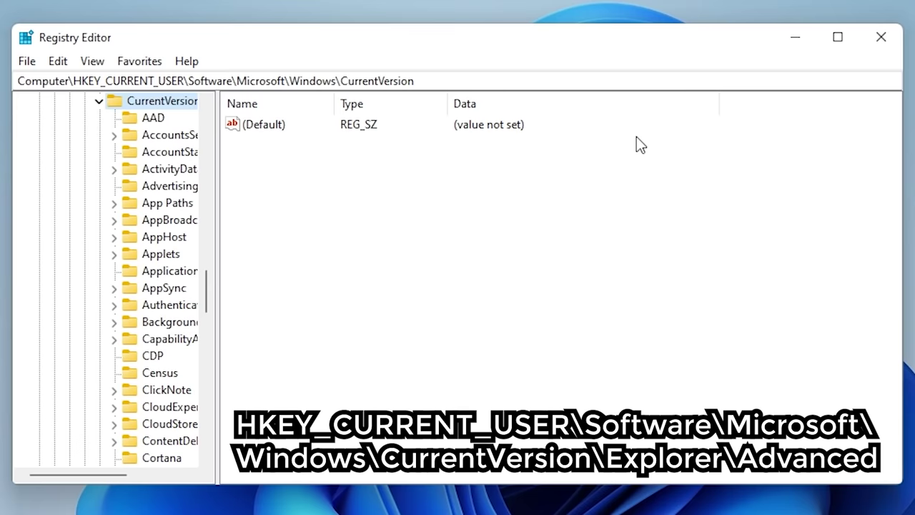
pyautogui.write('exp')
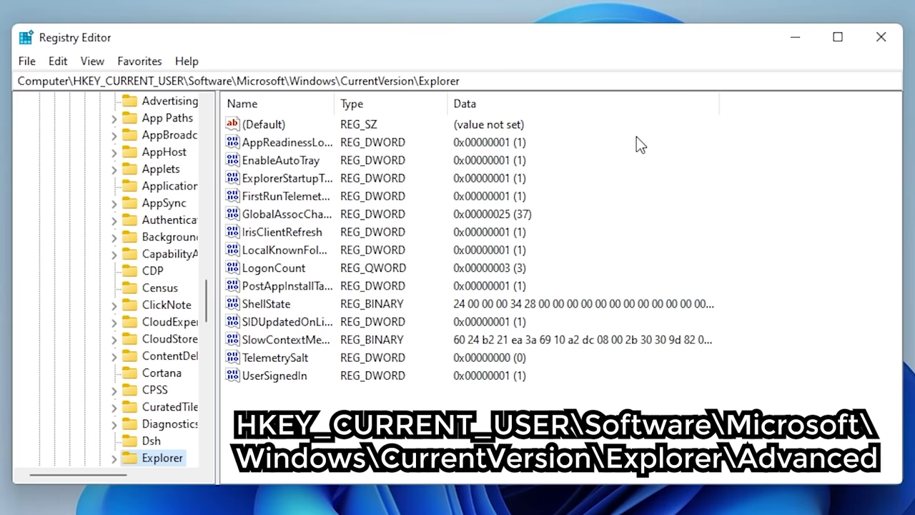
pyautogui.press('Right')
pyautogui.press('Right')
pyautogui.press('Down')
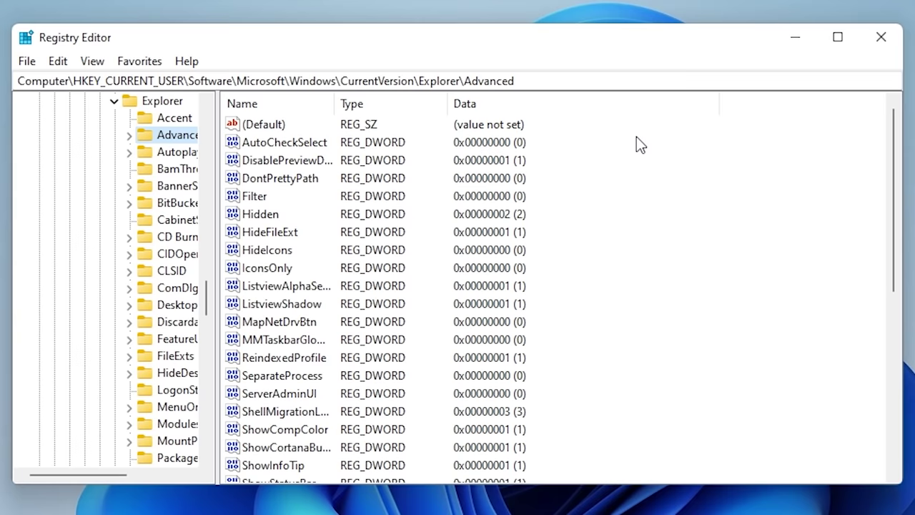
# Step: Create a new DWORD (32-bit) value named TaskbarSi in the Advanced key
pyautogui.rightClick(710, 214)
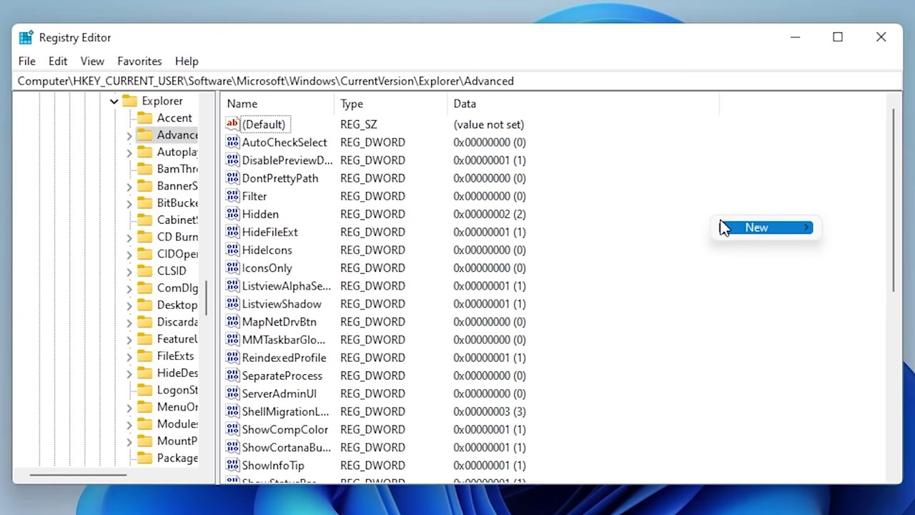
pyautogui.moveTo(727, 227)
pyautogui.click(872, 298)
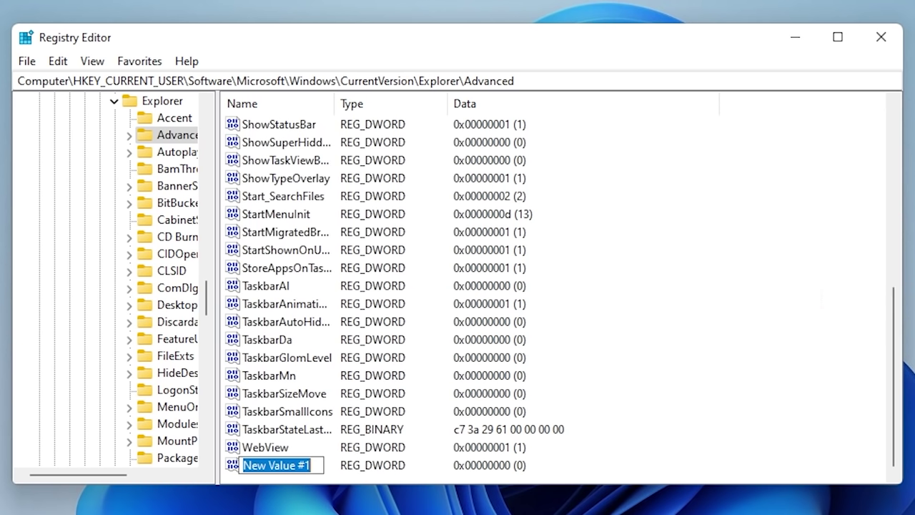
pyautogui.write('Tas')
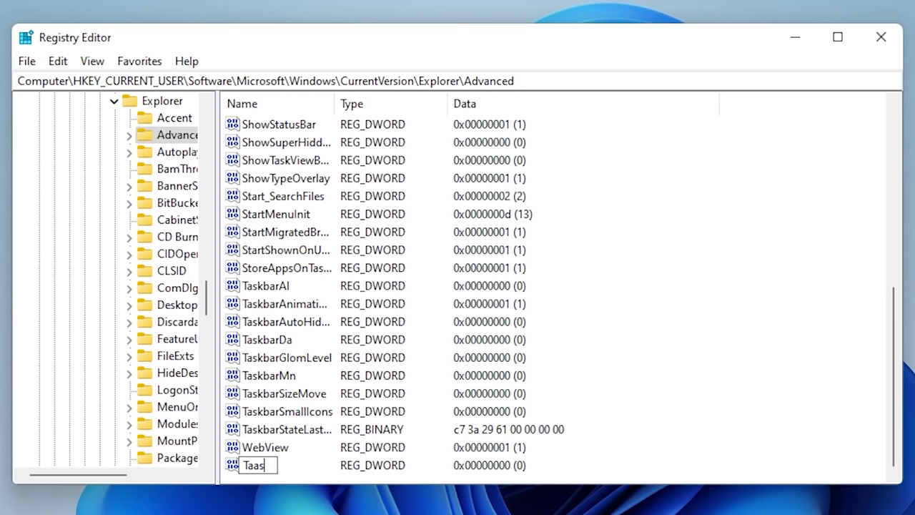
pyautogui.write('kbarSi')
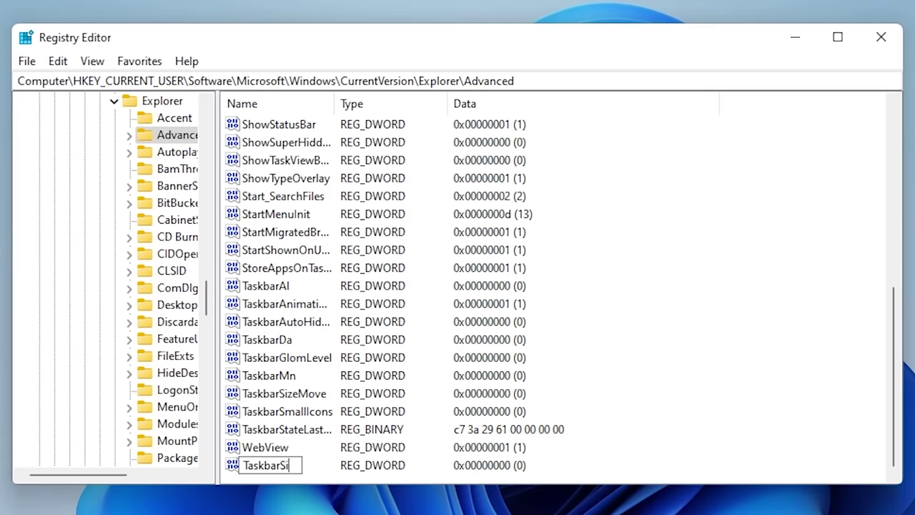
pyautogui.press('Return')
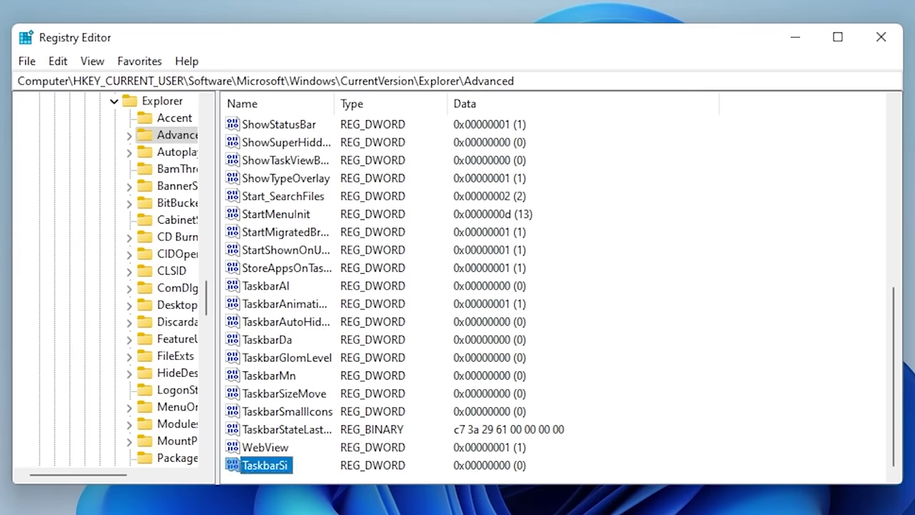
# Step: Set the value data of TaskbarSi to 0 and close Registry Editor
pyautogui.doubleClick(261, 472)
pyautogui.moveTo(169, 135); pyautogui.dragTo(400, 198)
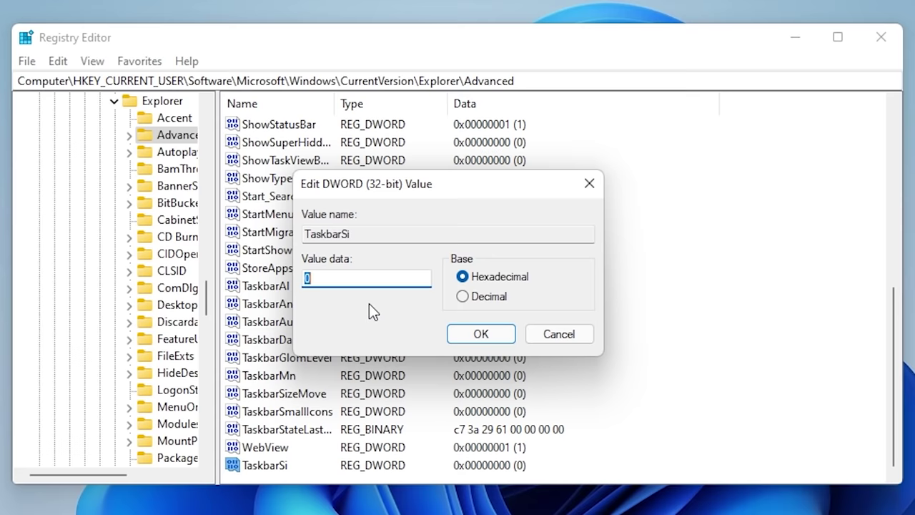
pyautogui.write('0')
pyautogui.click(503, 343)
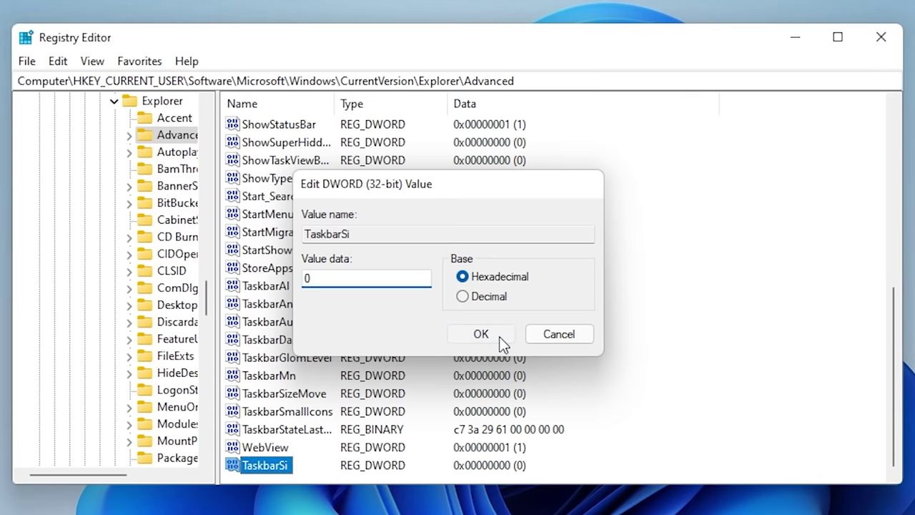
pyautogui.click(880, 37)
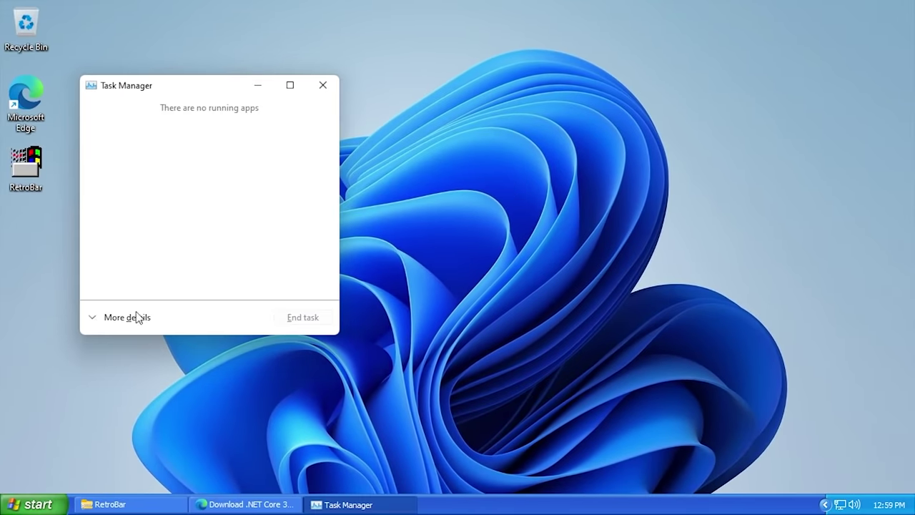
# Step: Restart Windows Explorer from the detailed Task Manager view, close Task Manager, and check the start menu's position against the taskbar
pyautogui.click(135, 317)
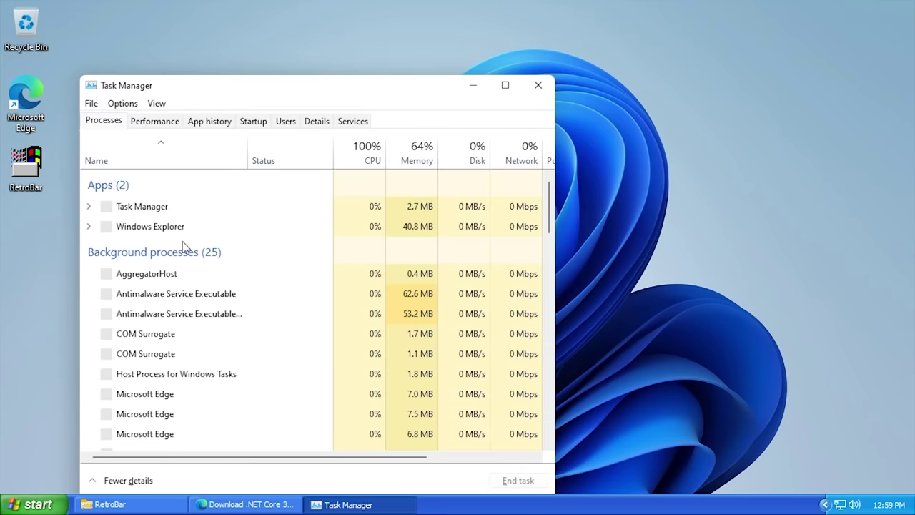
pyautogui.click(166, 229)
pyautogui.moveTo(230, 86); pyautogui.dragTo(238, 53)
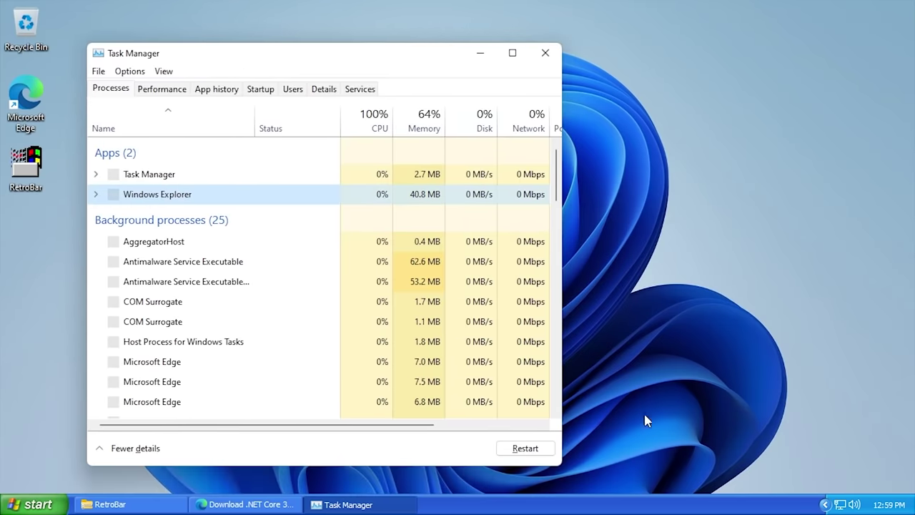
pyautogui.click(528, 450)
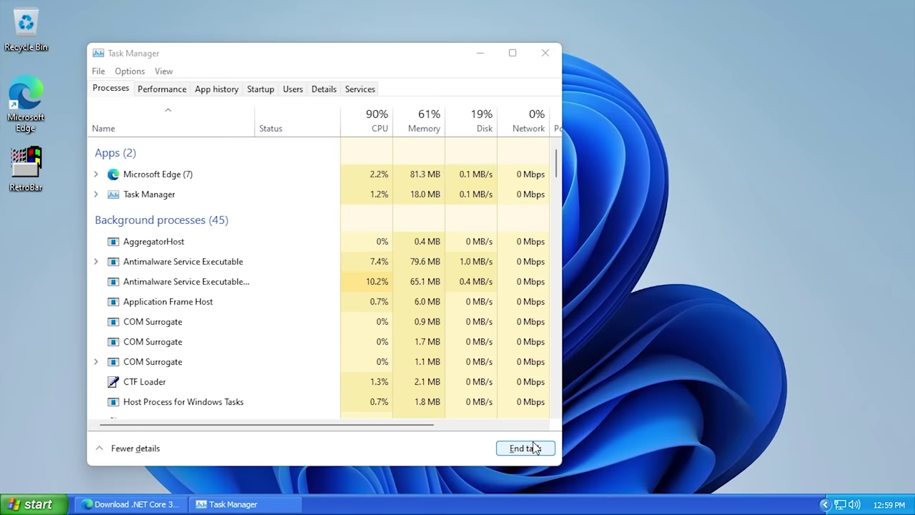
pyautogui.click(545, 53)
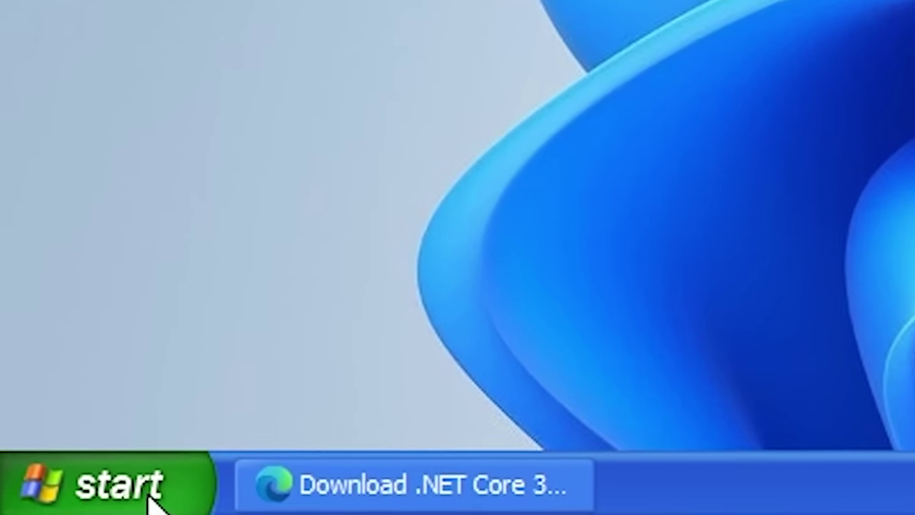
pyautogui.click(47, 506)
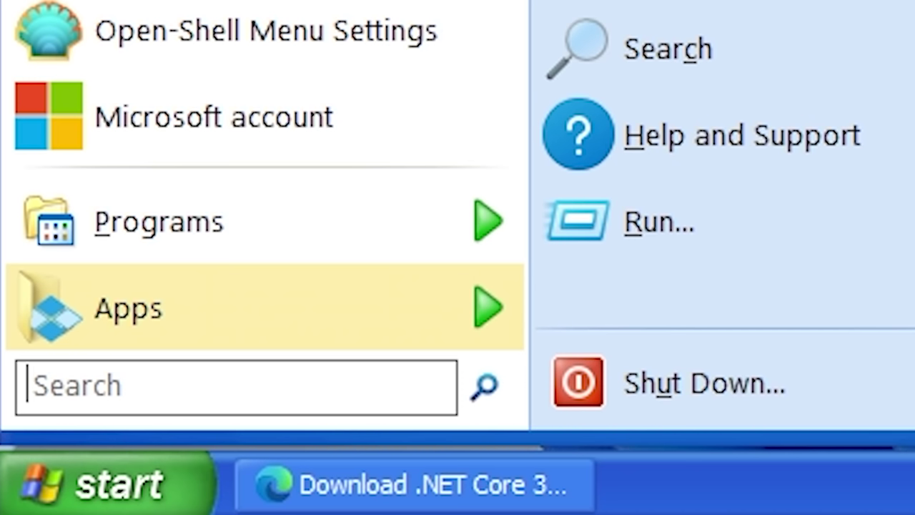
pyautogui.press('Escape')
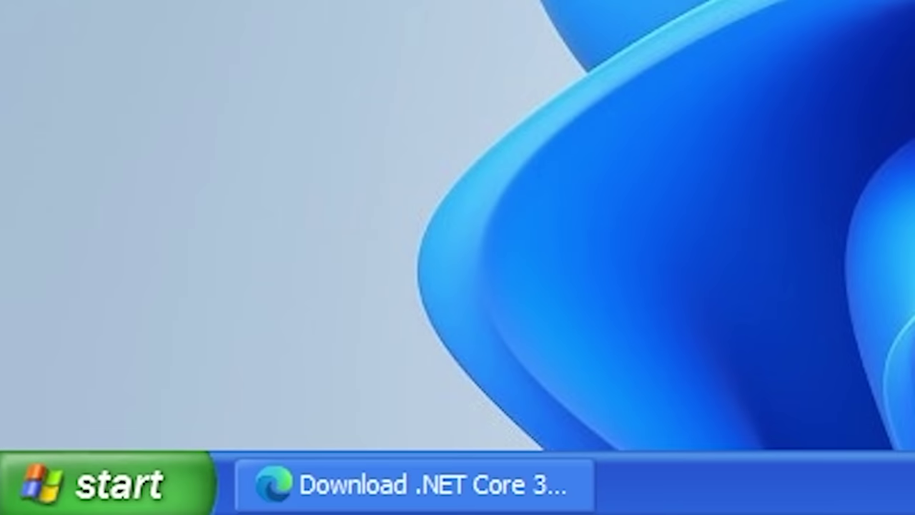
# Step: Exit RetroBar and check how the start menu sits on the standard Windows 11 taskbar
pyautogui.rightClick(874, 482)
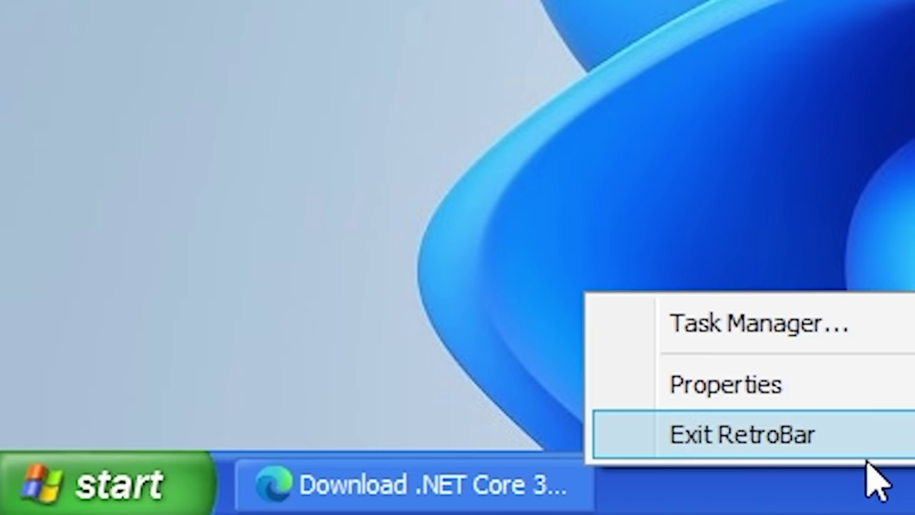
pyautogui.click(810, 473)
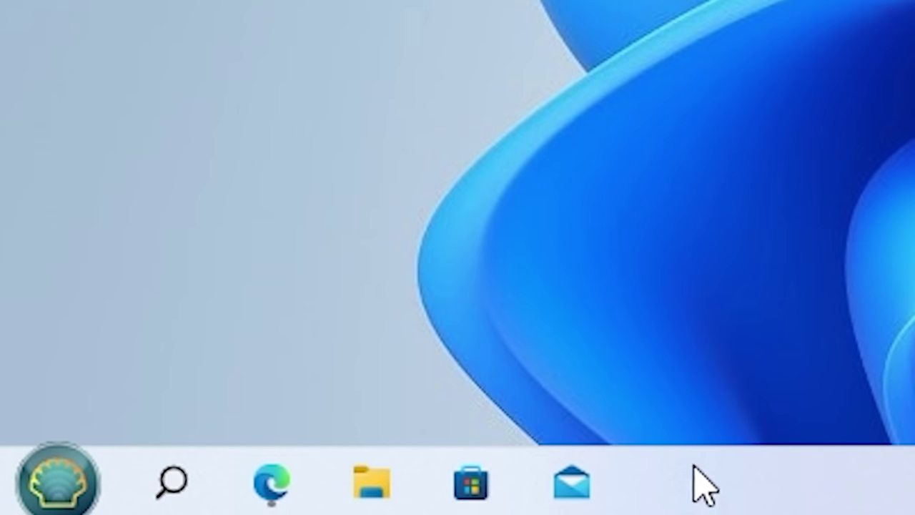
pyautogui.click(49, 485)
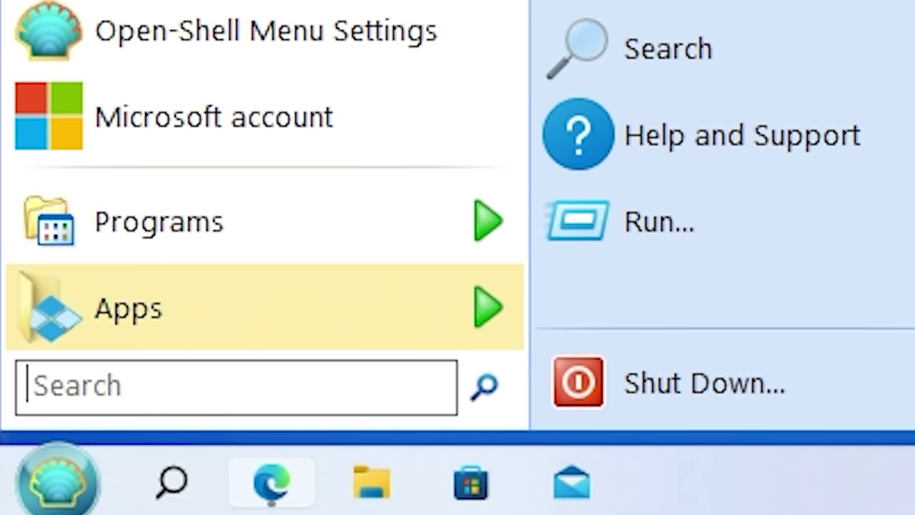
pyautogui.click(86, 477)
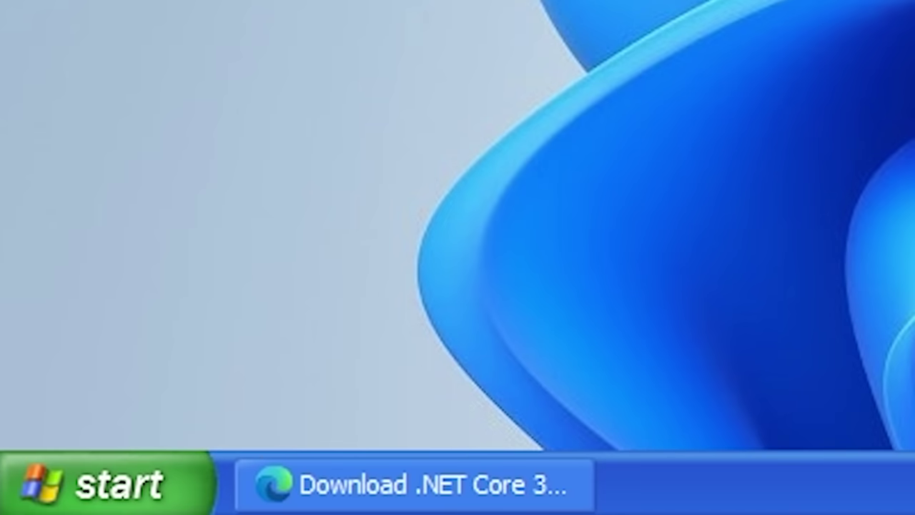
# Step: Open RetroBar's properties, try the Windows 2000 theme, and check how the start menu sits on that taskbar
pyautogui.click(163, 490)
pyautogui.click(164, 490)
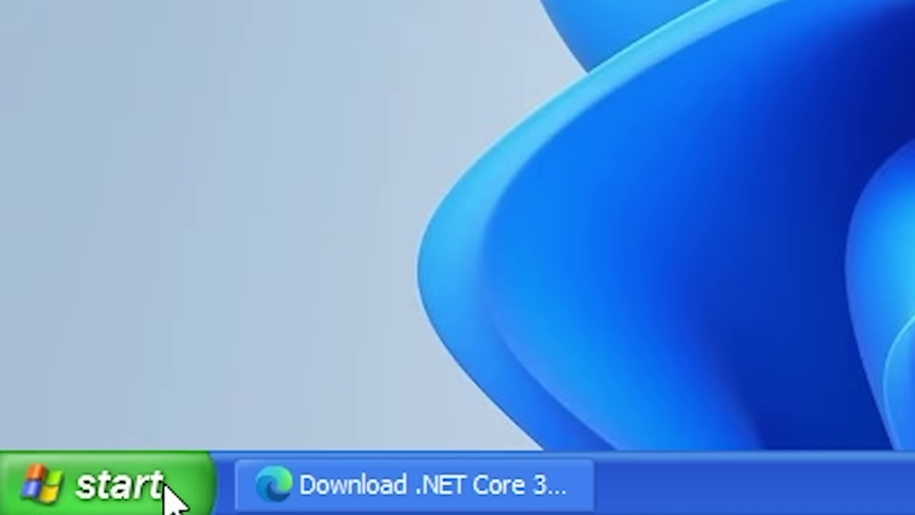
pyautogui.rightClick(243, 507)
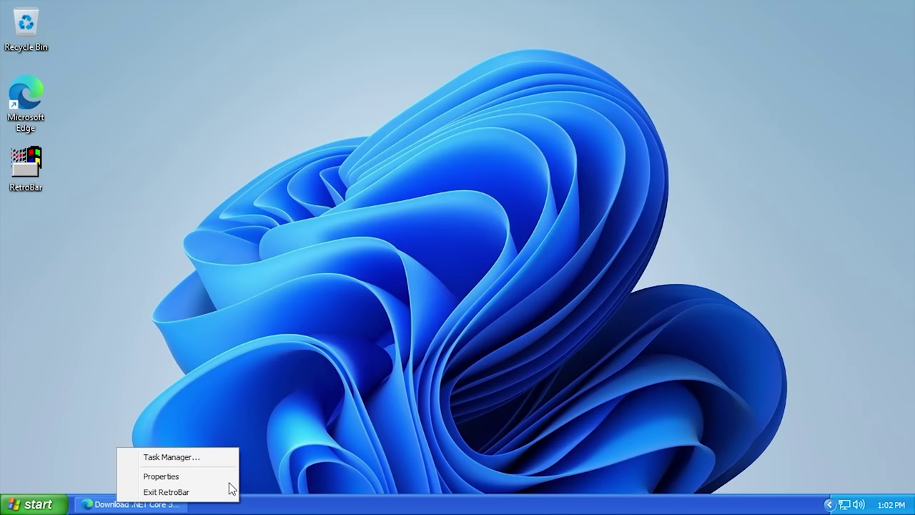
pyautogui.click(216, 475)
pyautogui.moveTo(155, 192); pyautogui.dragTo(323, 129)
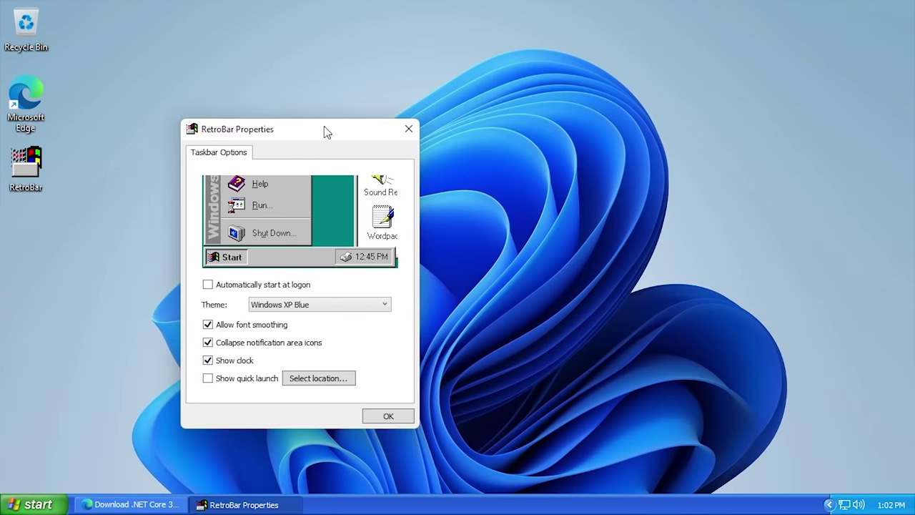
pyautogui.click(283, 309)
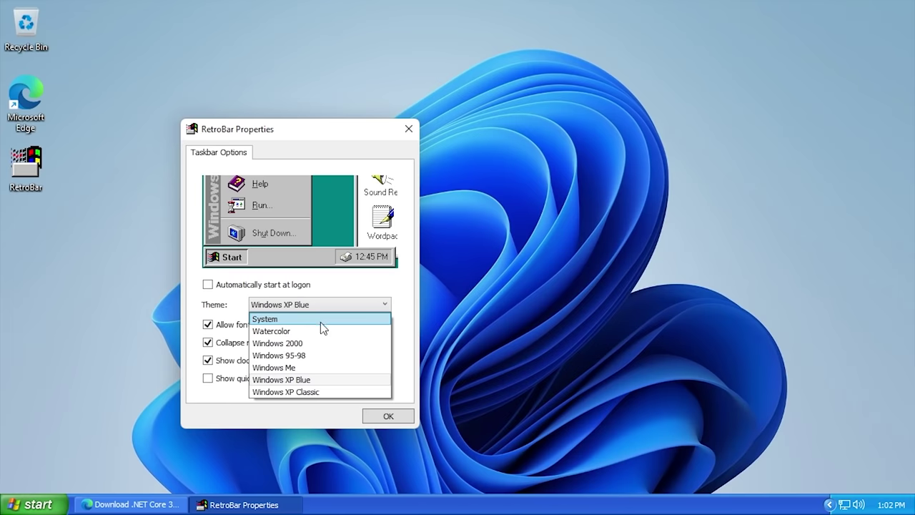
pyautogui.click(326, 339)
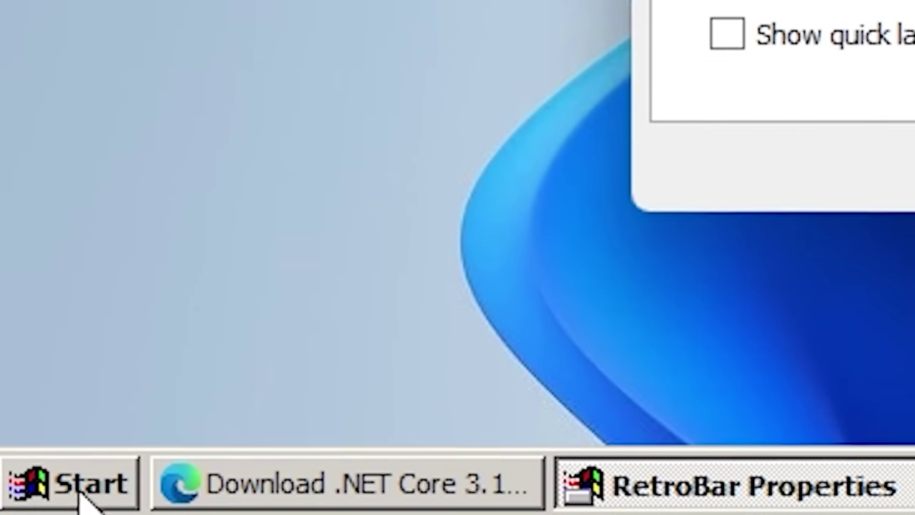
pyautogui.click(16, 508)
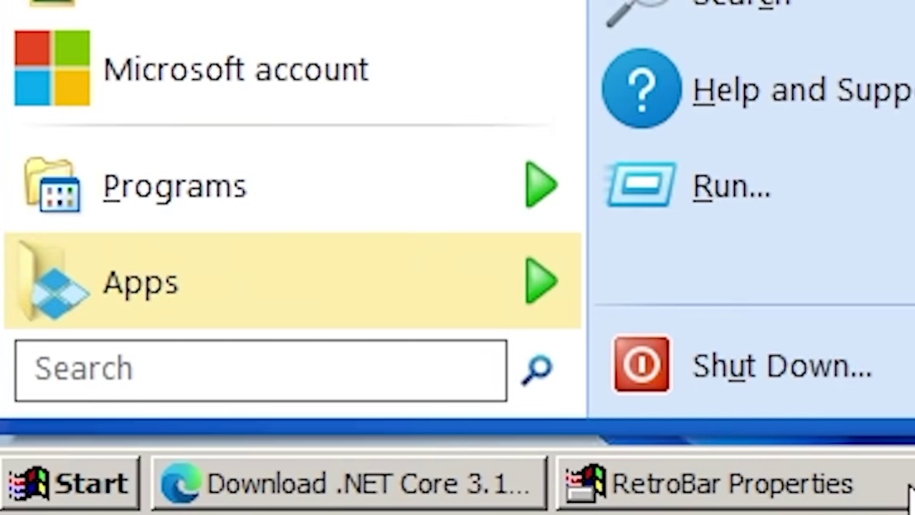
pyautogui.press('Escape')
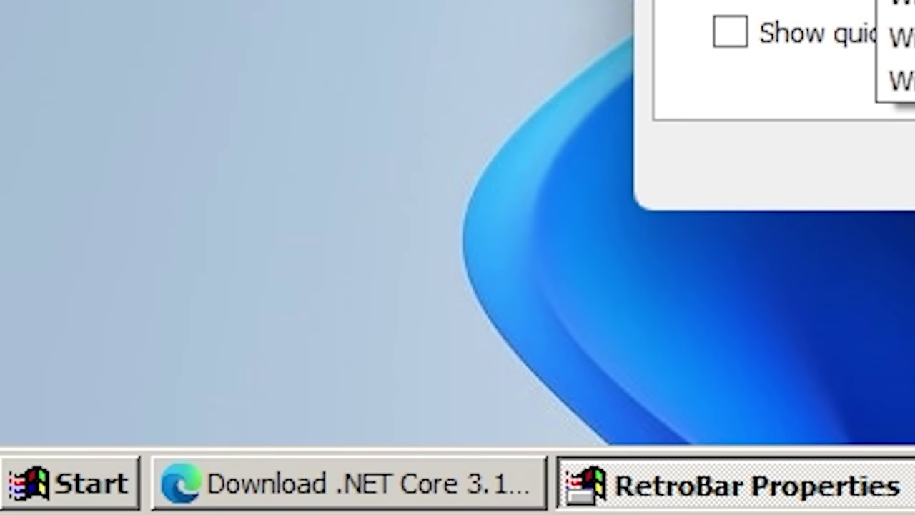
# Step: Try the older Windows taskbar themes that follow Windows 2000 in RetroBar's theme options
pyautogui.hotkey('alt', 'Down')
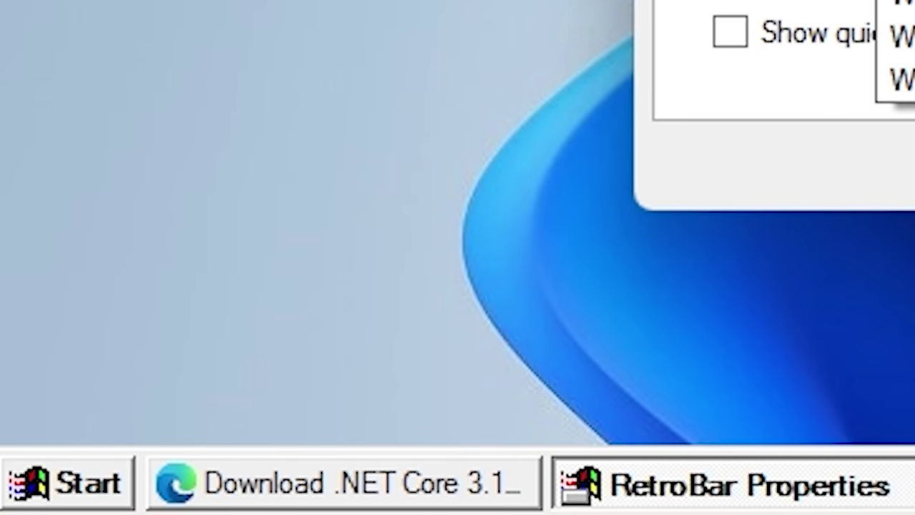
pyautogui.press('Return')
pyautogui.press('Down')
pyautogui.press('Down')
pyautogui.press('Down')
pyautogui.press('Down')
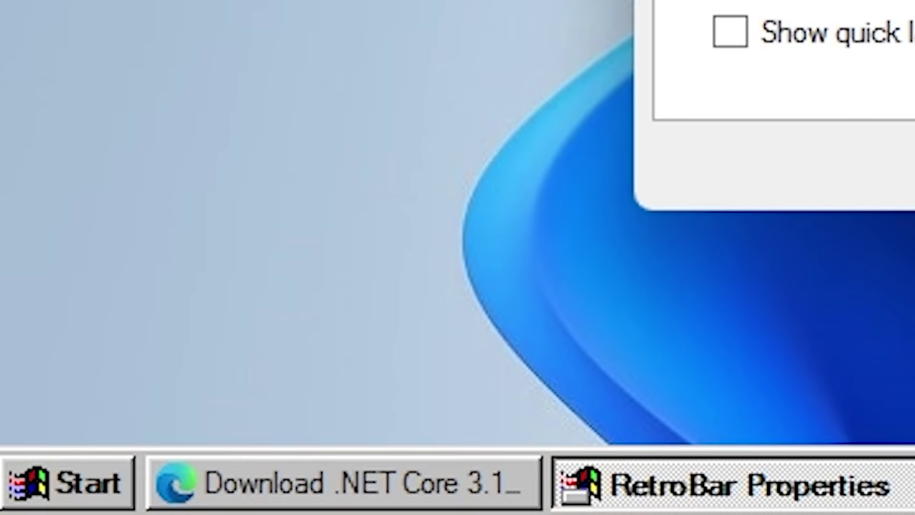
# Step: Set RetroBar's theme back to Windows XP Blue and close its properties
pyautogui.press('Down')
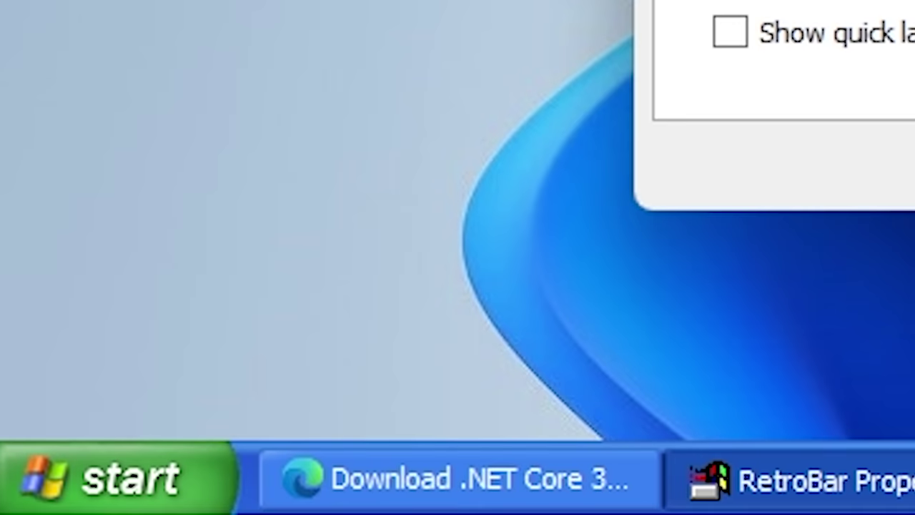
pyautogui.press('Up')
pyautogui.press('Down')
pyautogui.press('Up')
pyautogui.press('Down')
pyautogui.press('Return')
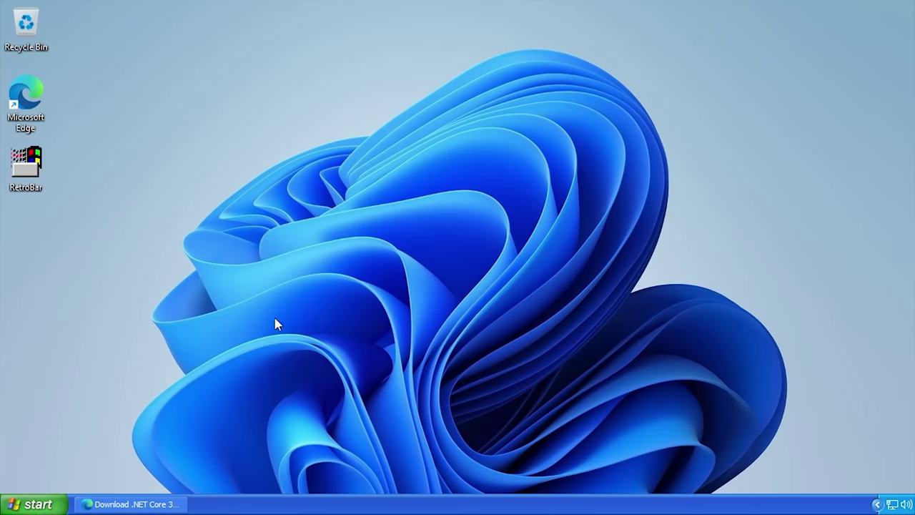
# Step: Check how the Luna start menu opens and lines up with the Windows XP Blue taskbar, and close it again
pyautogui.moveTo(214, 297); pyautogui.dragTo(4, 132)
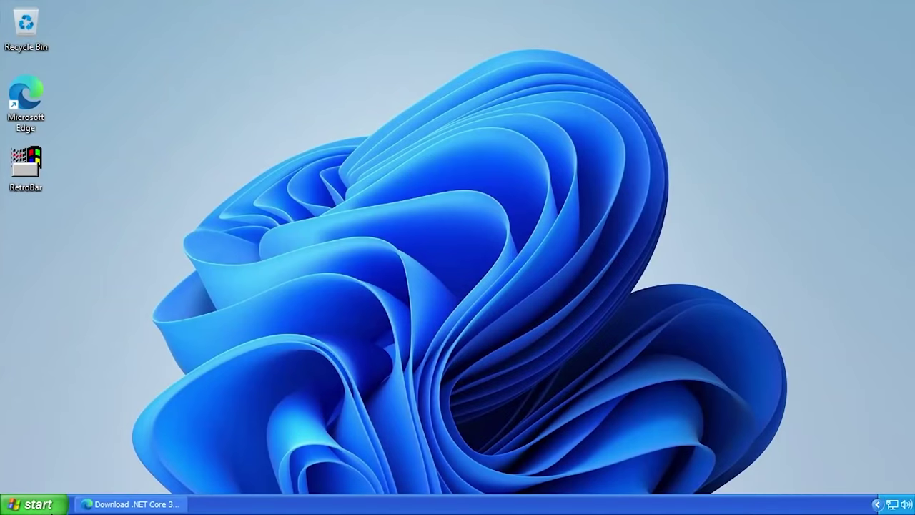
pyautogui.click(34, 504)
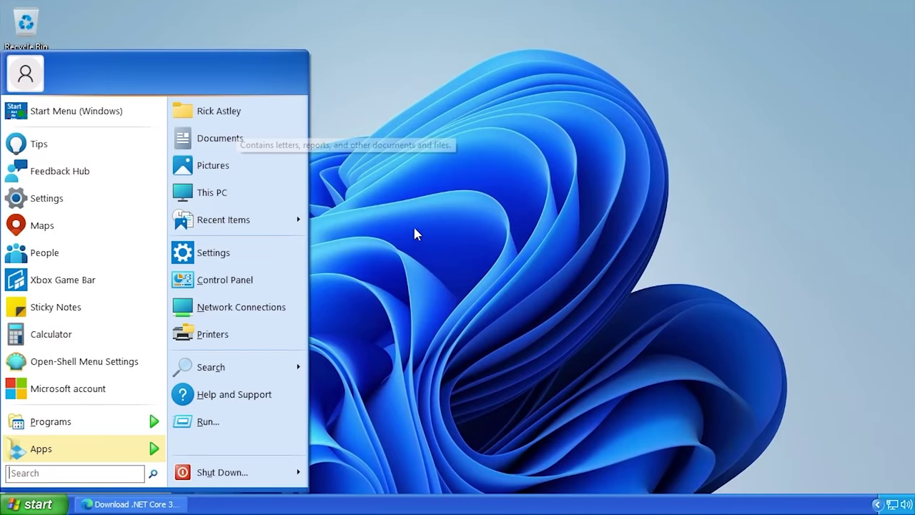
pyautogui.click(458, 260)
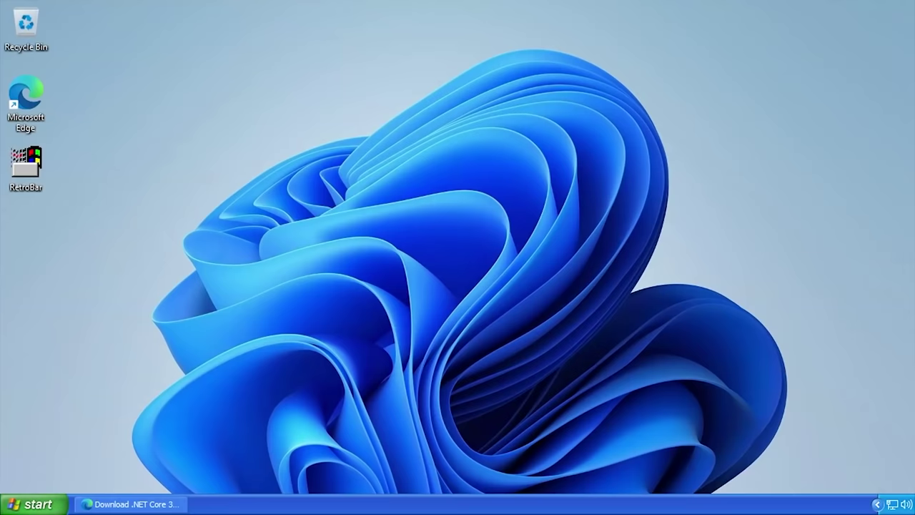
pyautogui.click(45, 507)
pyautogui.click(483, 373)
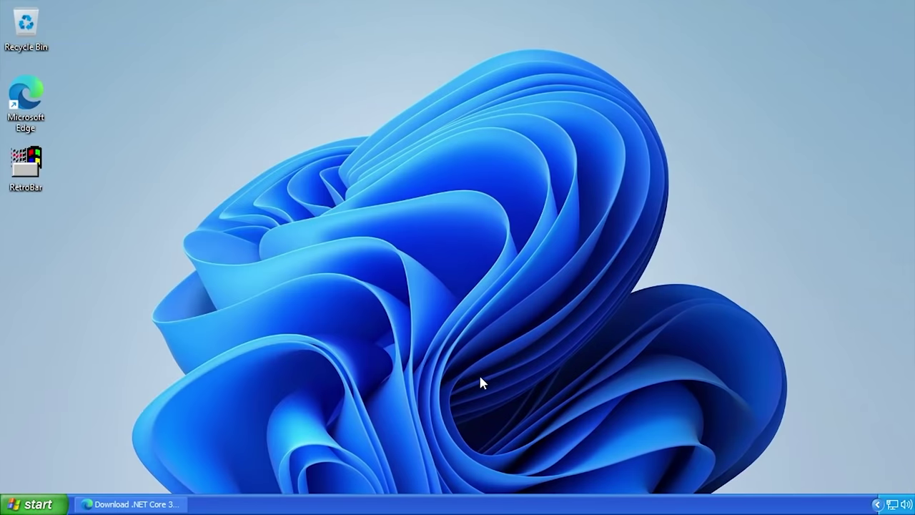